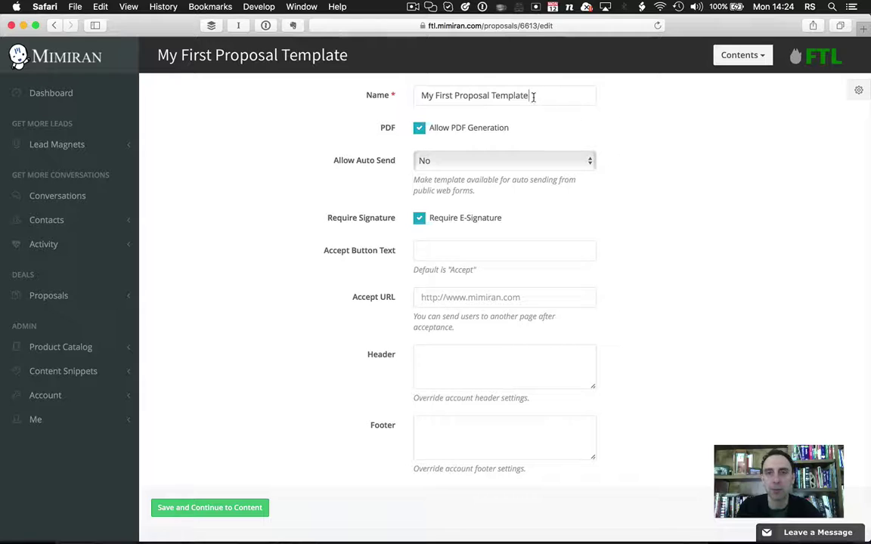
Rename the proposal template to "Standard Transport Template" and save it, continuing to its content
drag(530, 92, 346, 91)
key(BackSpace)
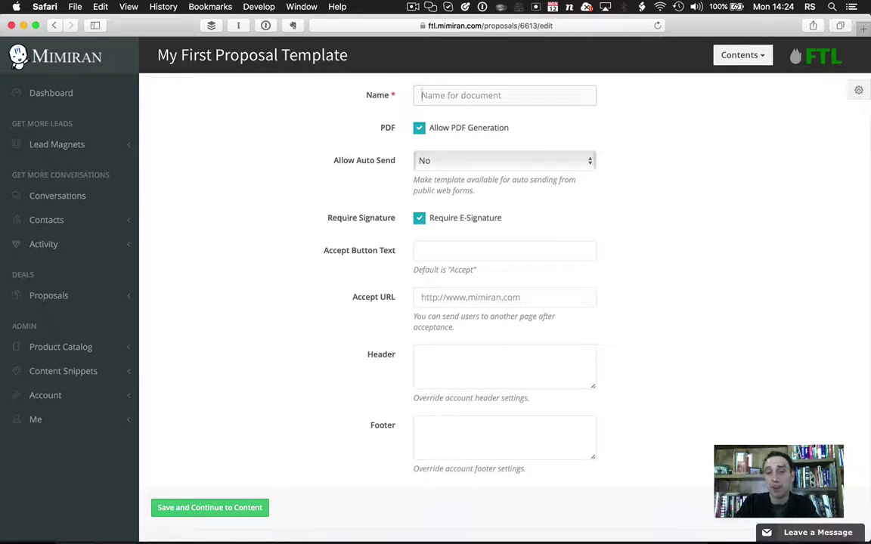
text(Standar)
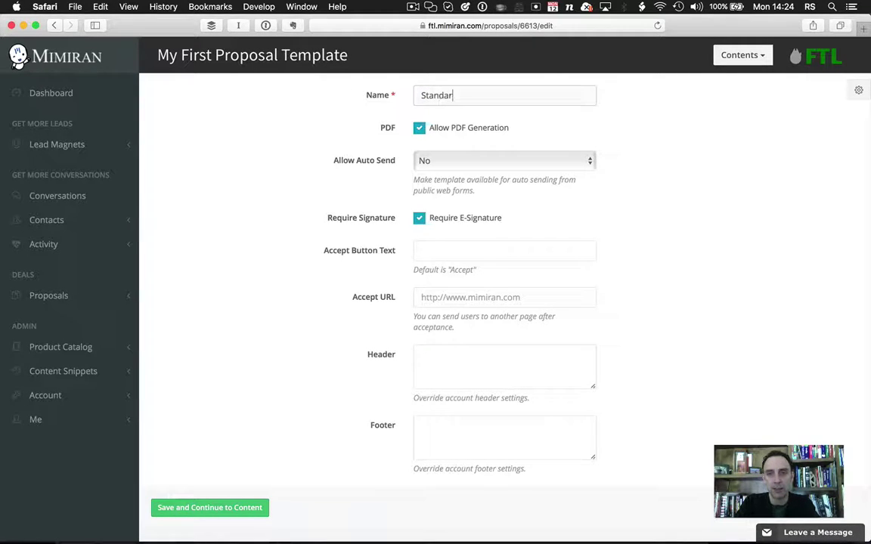
text(d Transport Template)
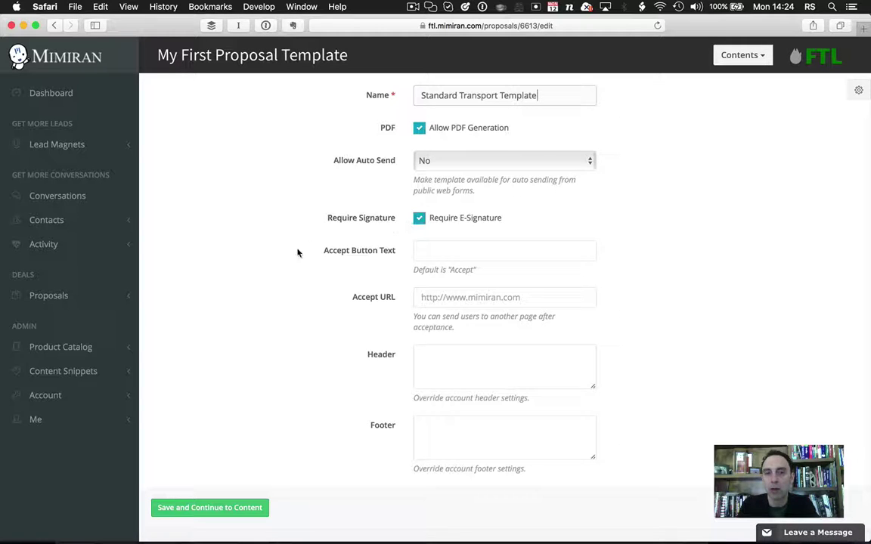
scroll(289, 257, down, 1)
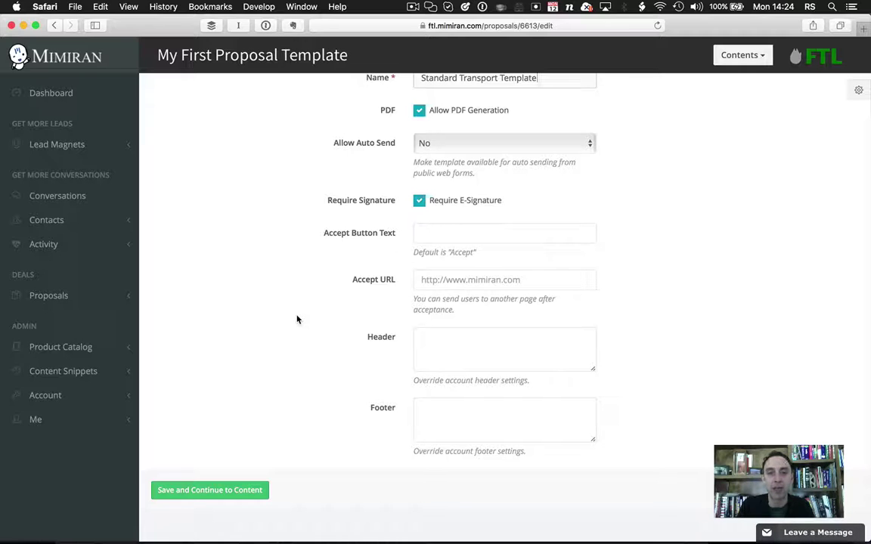
click(213, 492)
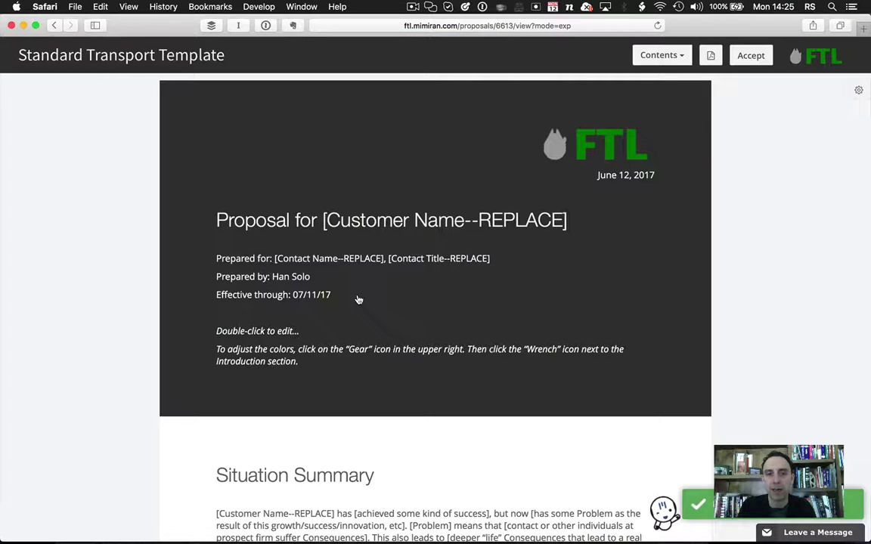
Delete the editing and color-adjustment instructions from the introduction section and save the section
scroll(358, 299, down, 1)
double_click(307, 326)
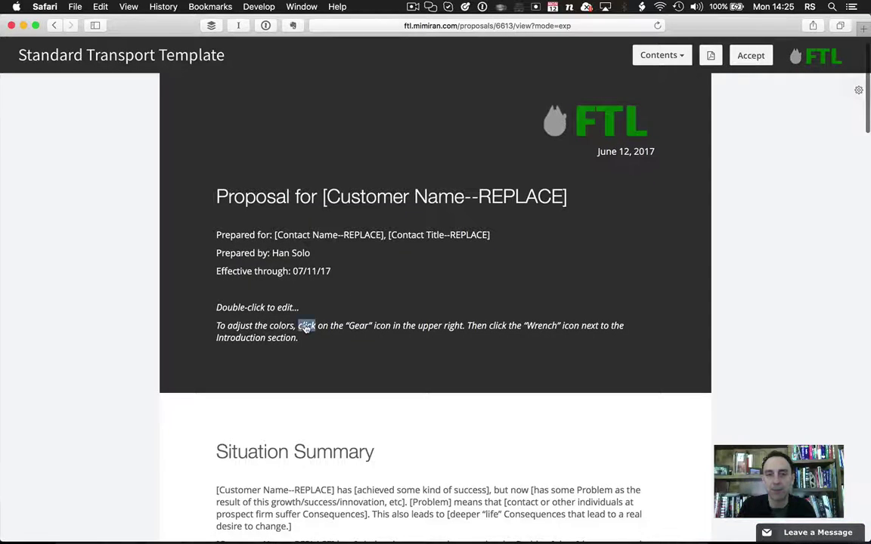
drag(303, 314, 202, 279)
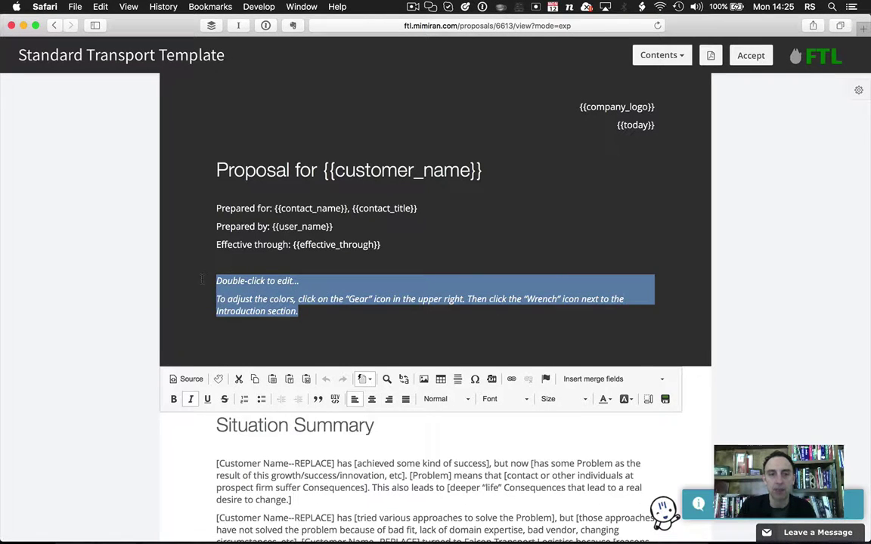
key(BackSpace)
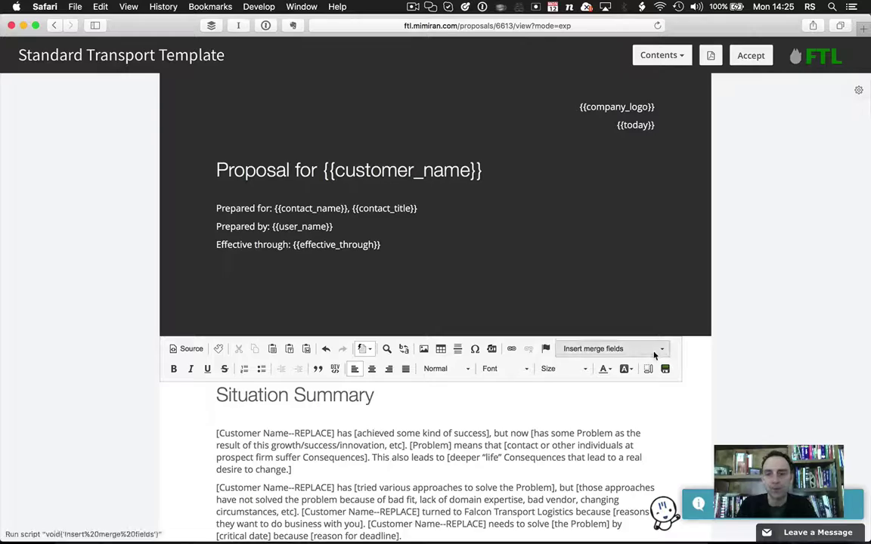
click(665, 369)
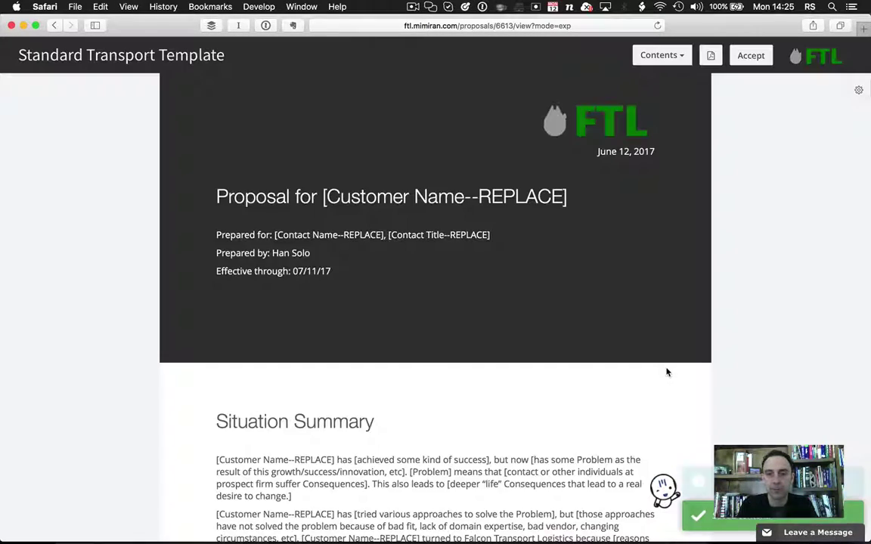
Review the template's sections from Situation Summary through the closing signature area, including the Investment and Plan B quotes
scroll(388, 383, down, 5)
scroll(388, 383, down, 10)
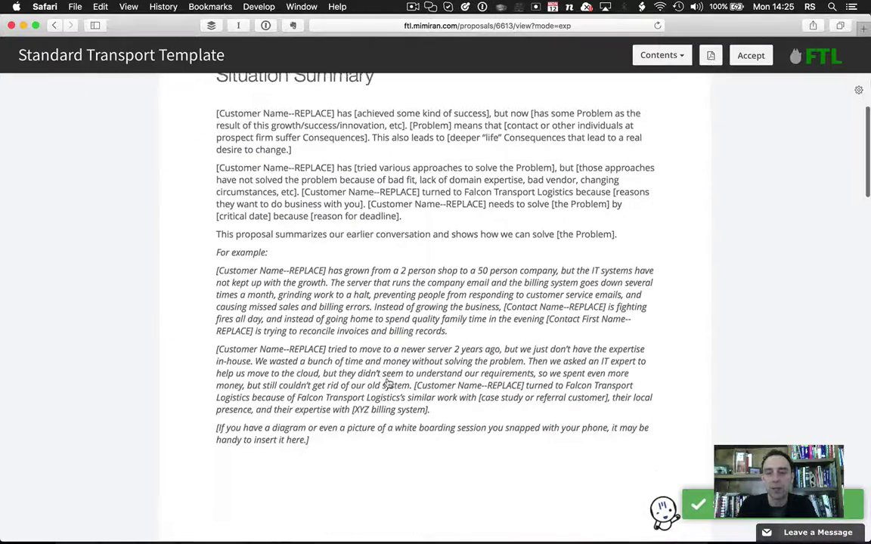
scroll(387, 383, down, 13)
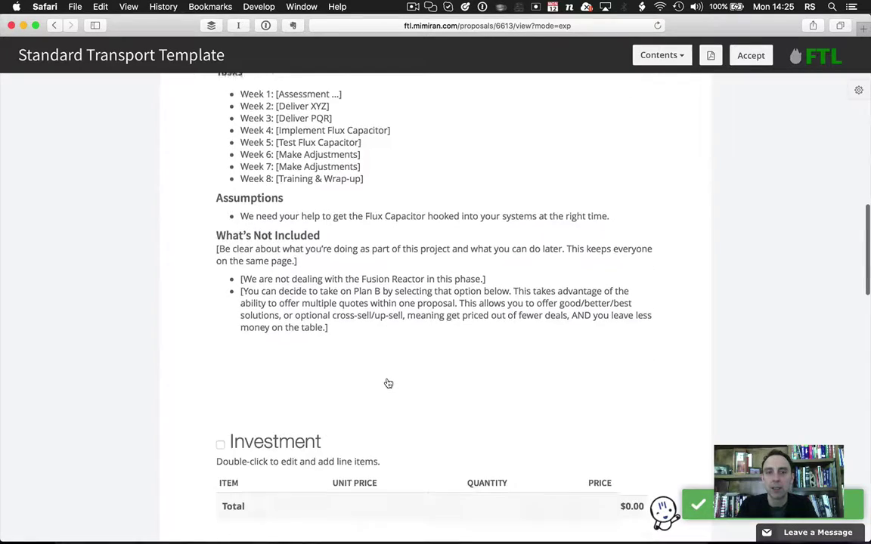
scroll(387, 383, down, 6)
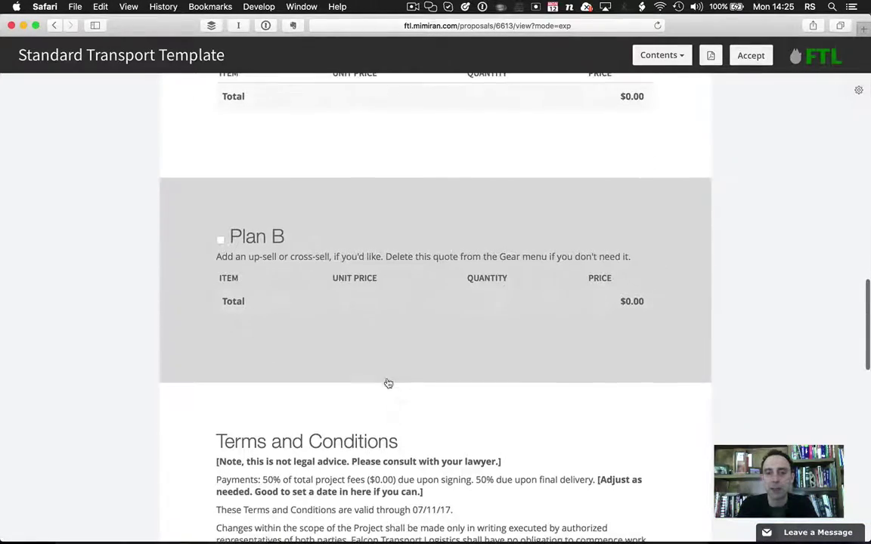
scroll(388, 383, down, 14)
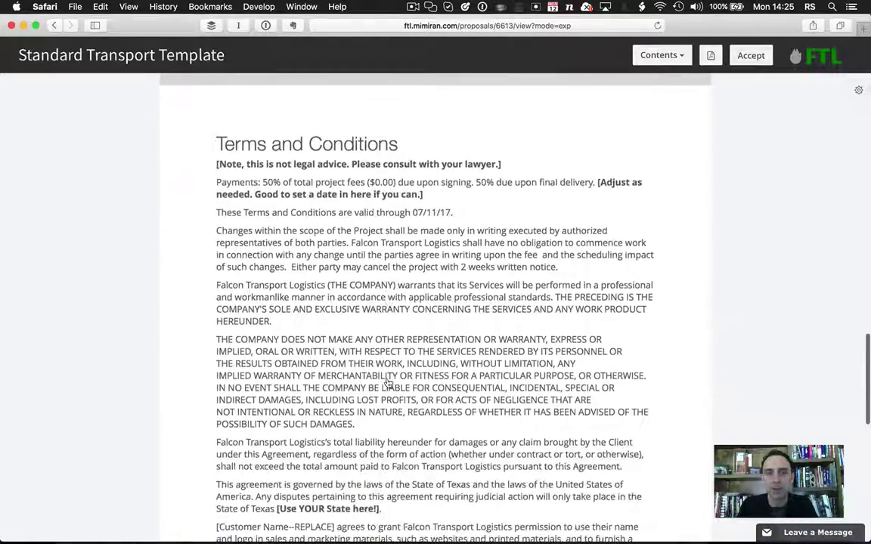
scroll(389, 373, down, 4)
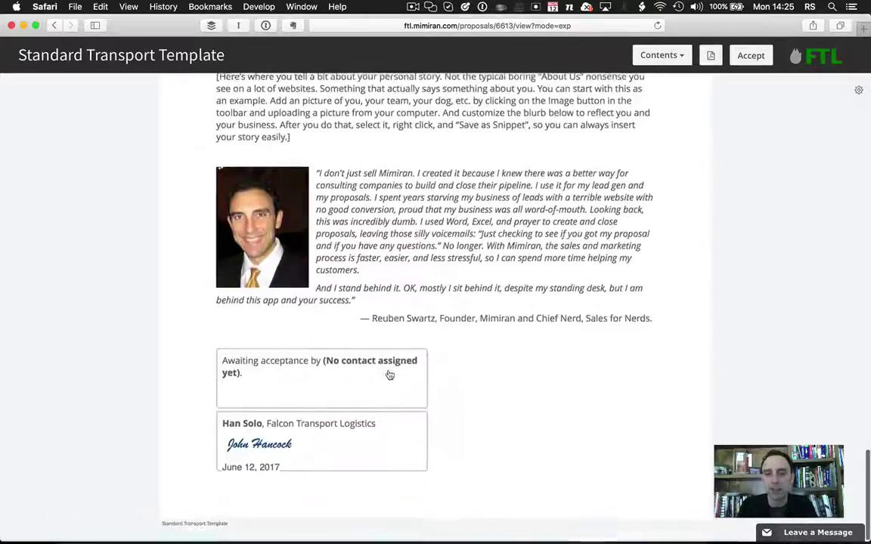
scroll(541, 271, up, 20)
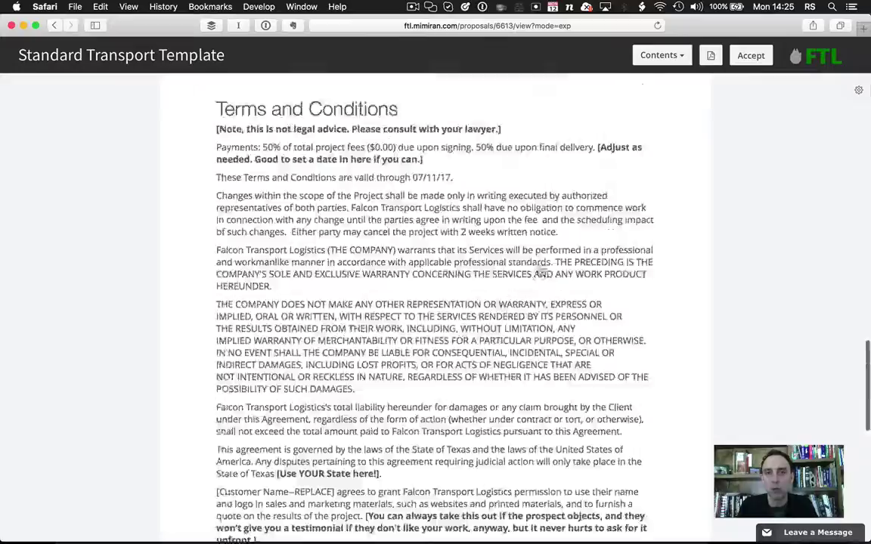
scroll(541, 271, up, 6)
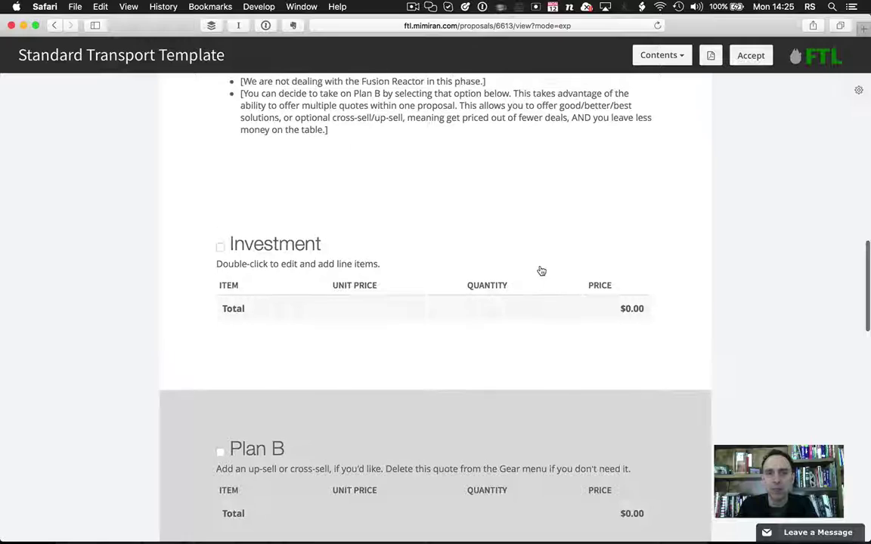
Delete the Plan B quote section from the template and confirm its removal
click(858, 92)
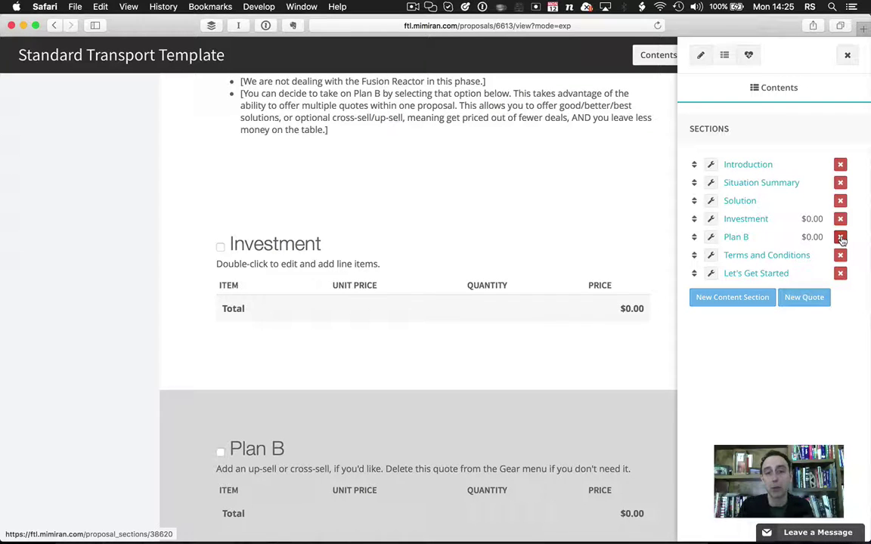
click(840, 237)
click(545, 299)
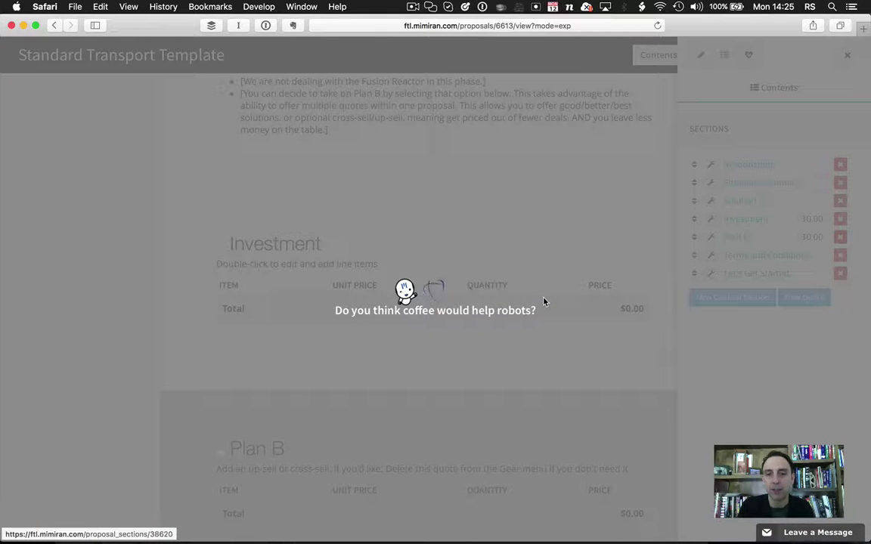
Remove the placeholder instructions, photo and sample personal story from the Let's Get Started section
scroll(480, 381, down, 10)
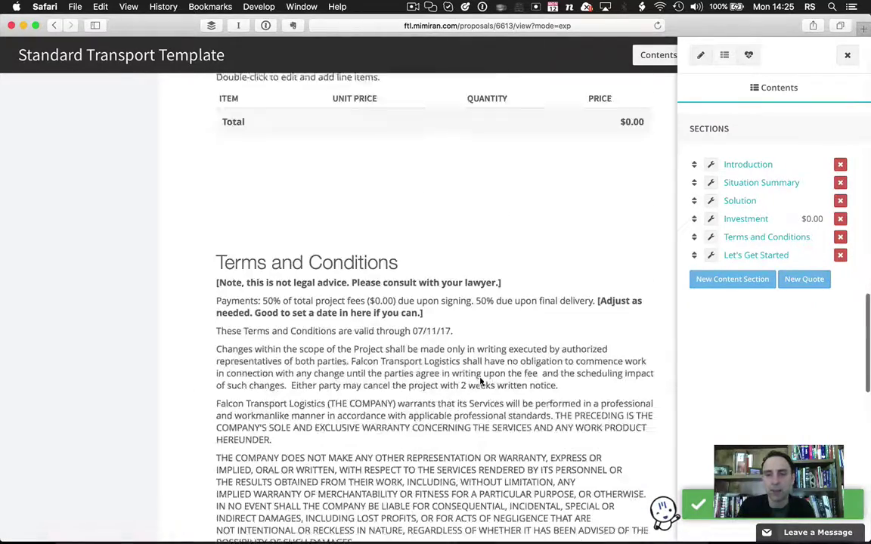
scroll(482, 383, down, 5)
double_click(511, 249)
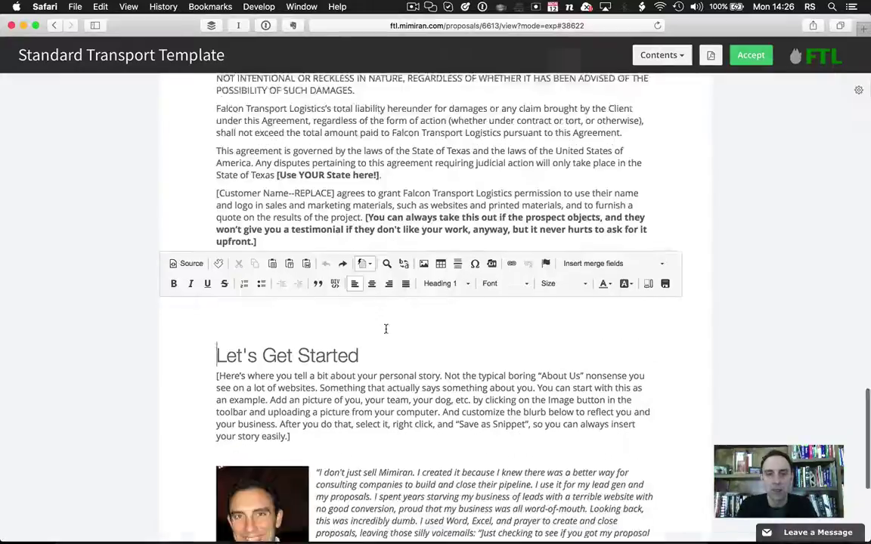
scroll(386, 329, down, 3)
scroll(385, 329, down, 1)
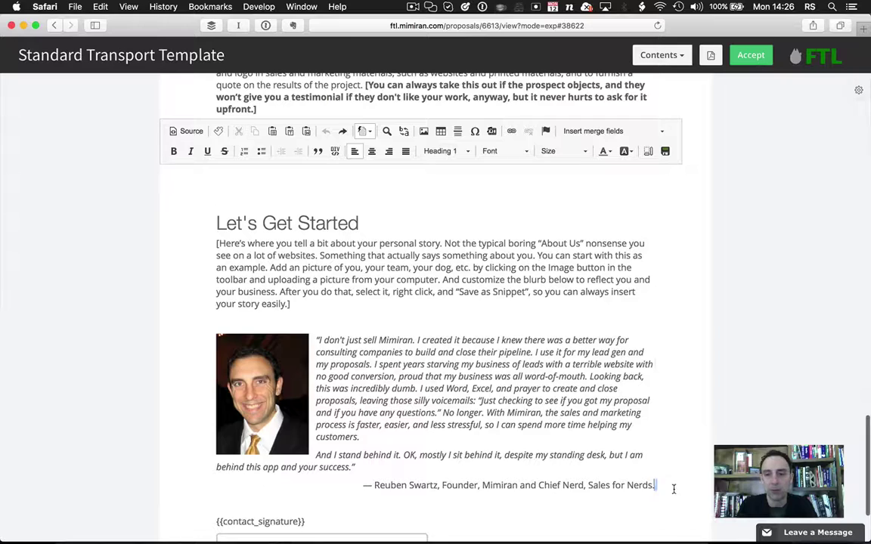
drag(673, 489, 184, 245)
key(super+x)
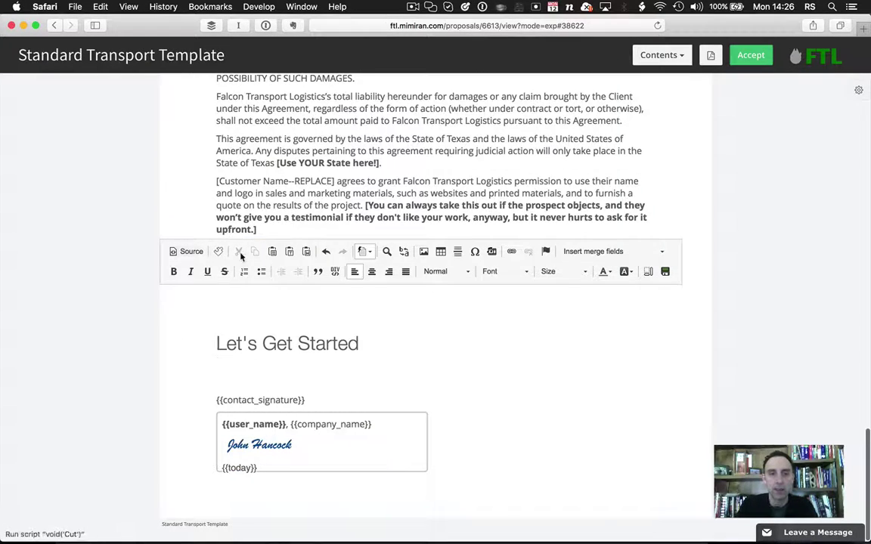
Insert the My Story snippet under Let's Get Started and format its title as Heading 2
click(217, 251)
click(664, 252)
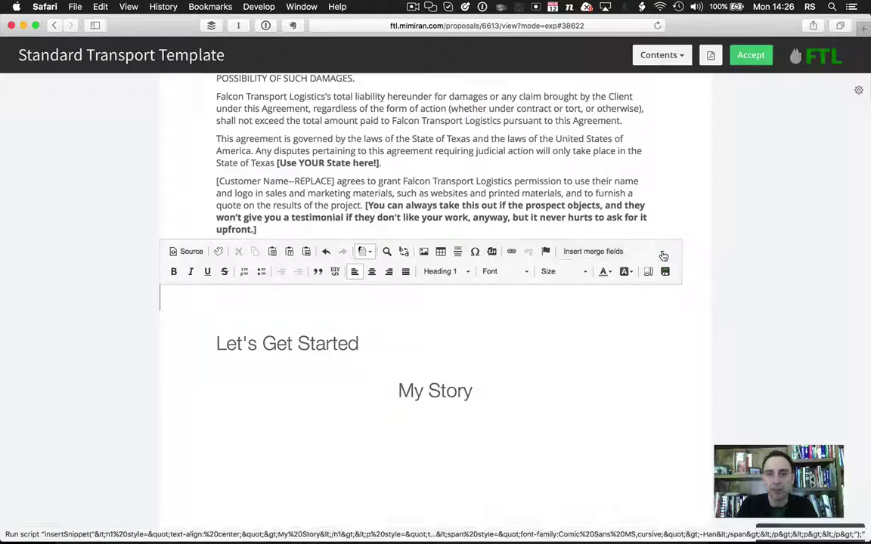
drag(398, 390, 495, 389)
click(459, 273)
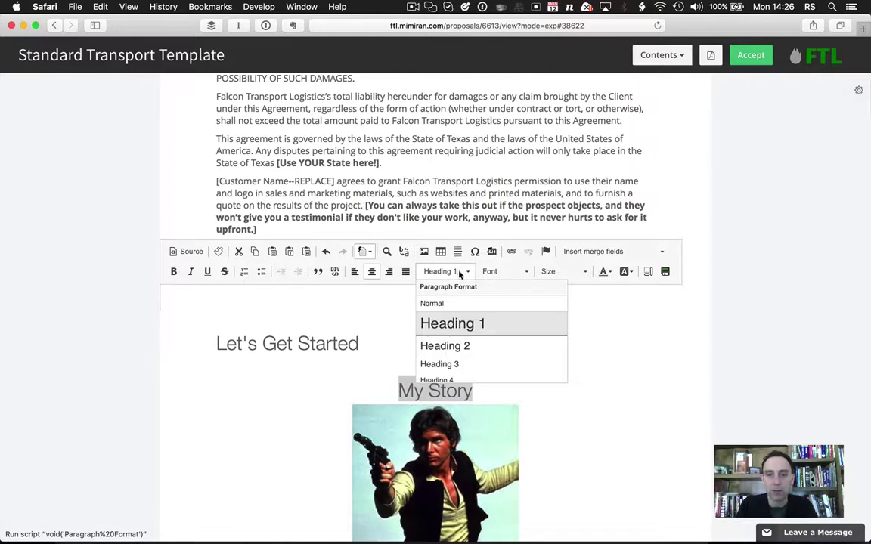
click(449, 344)
Replace the sample signature in the sender's signature box with the sender's full name on its own line
scroll(635, 391, down, 1)
scroll(635, 392, down, 10)
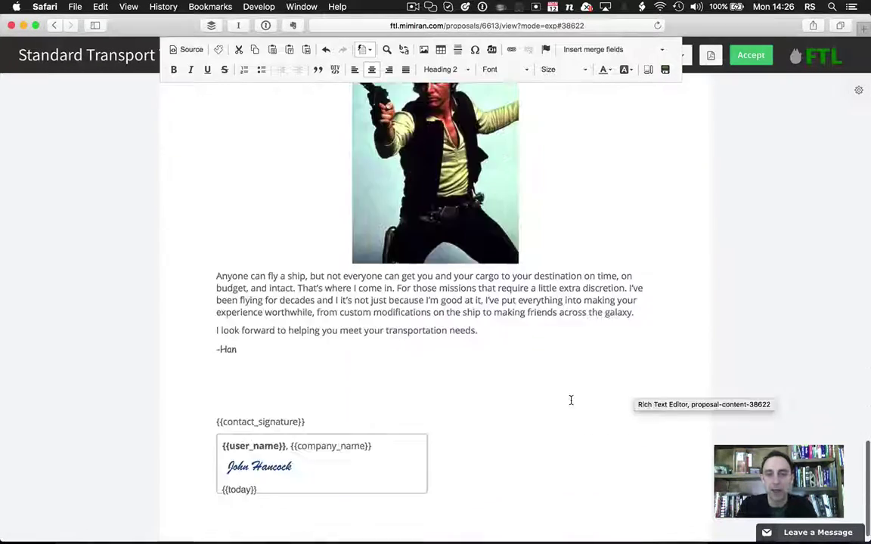
drag(307, 466, 229, 466)
text(Han Sol)
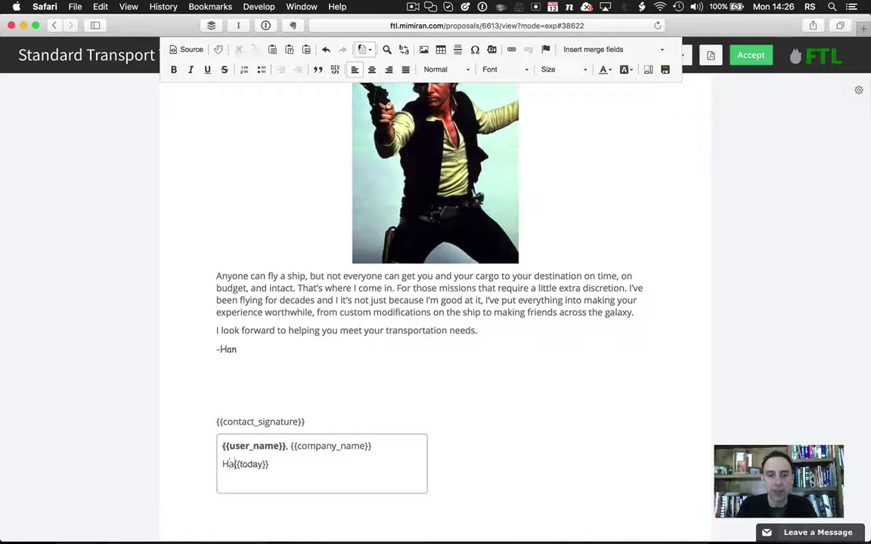
text(ol)
key(Return)
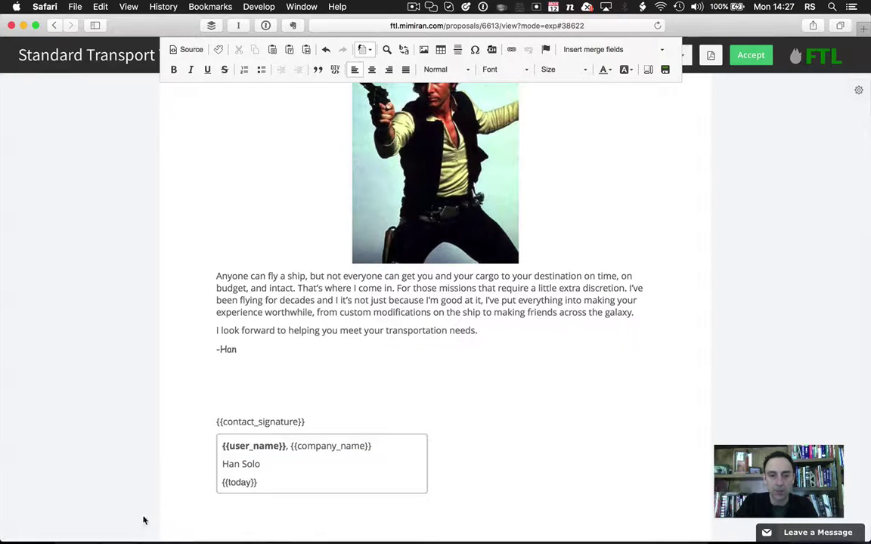
Format the sender's typed signature in italic Comic Sans MS and save the Let's Get Started section
drag(259, 464, 218, 465)
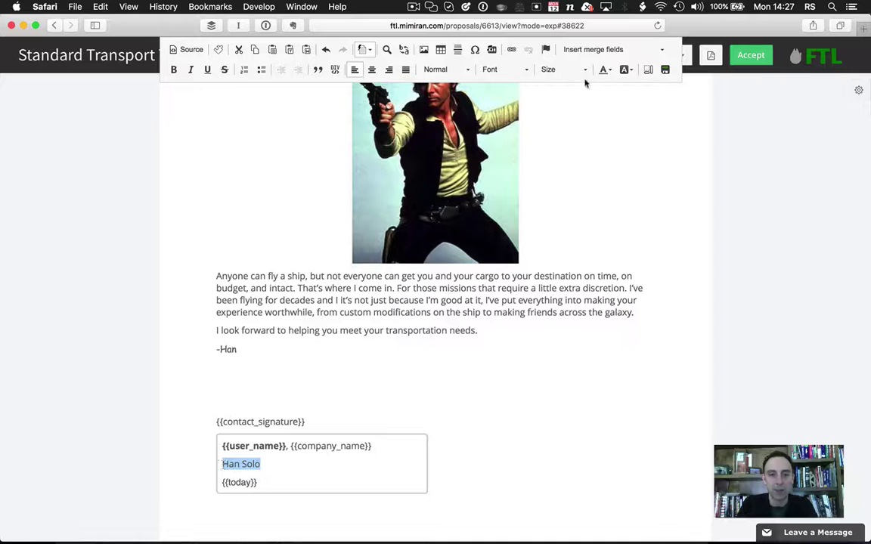
click(505, 69)
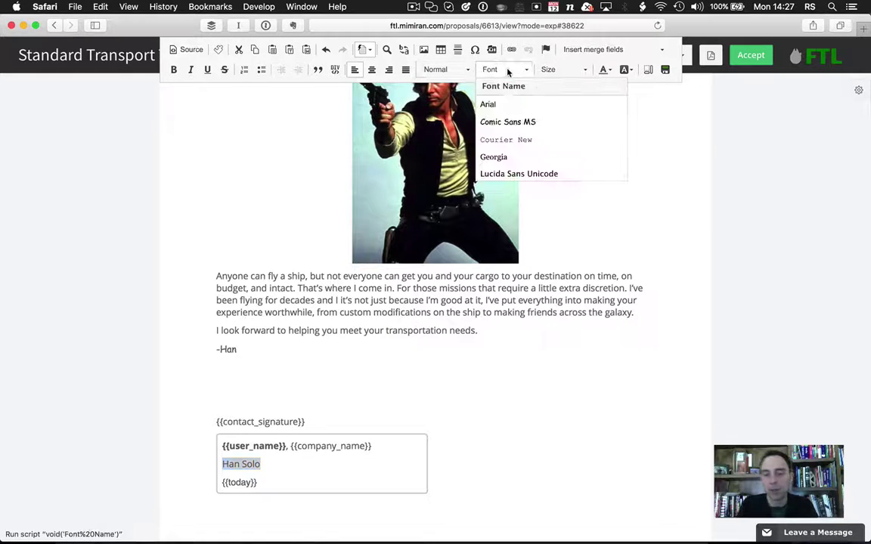
click(507, 122)
drag(262, 464, 223, 464)
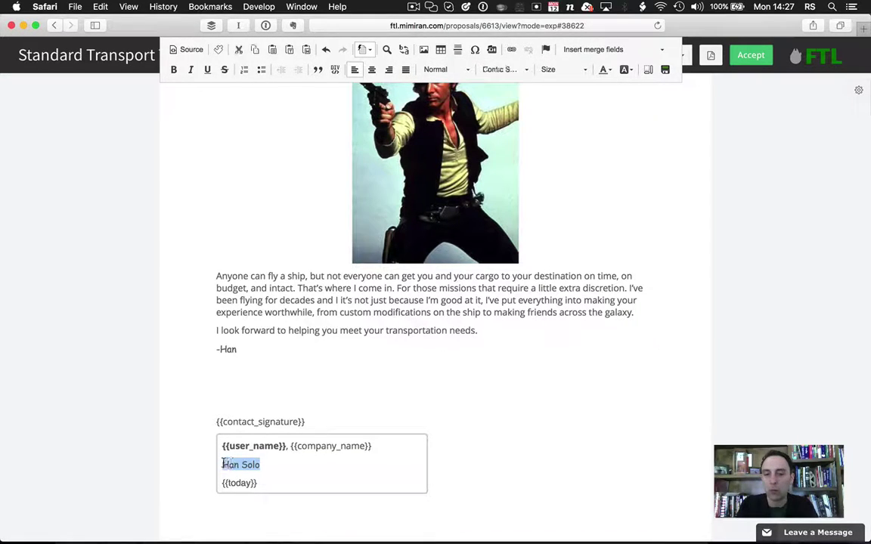
key(super+i)
click(665, 71)
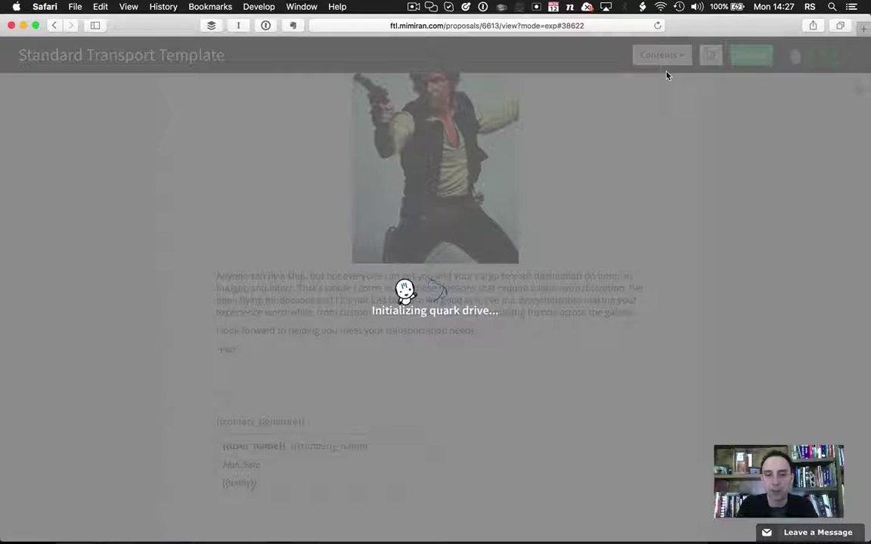
scroll(343, 447, down, 1)
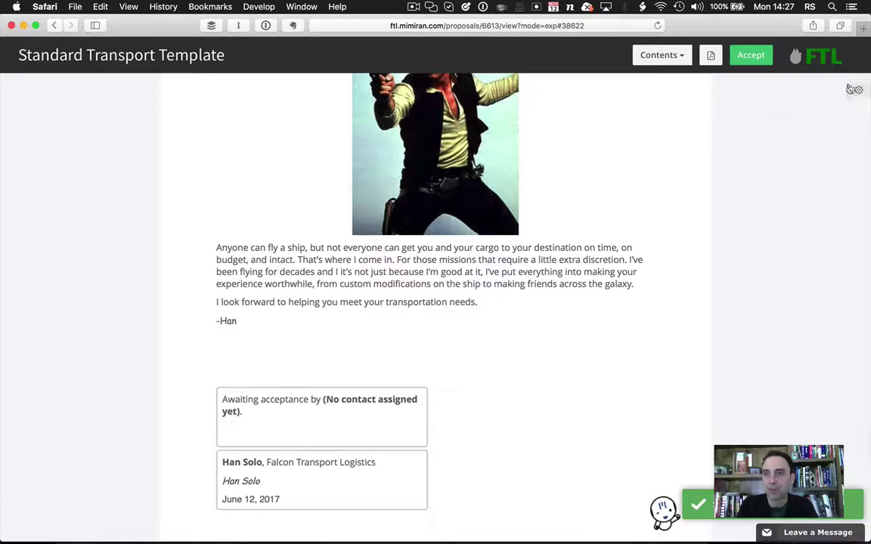
Start a new proposal from the Standard Transport Template and name it "Passage to Alderaan"
click(663, 54)
click(748, 56)
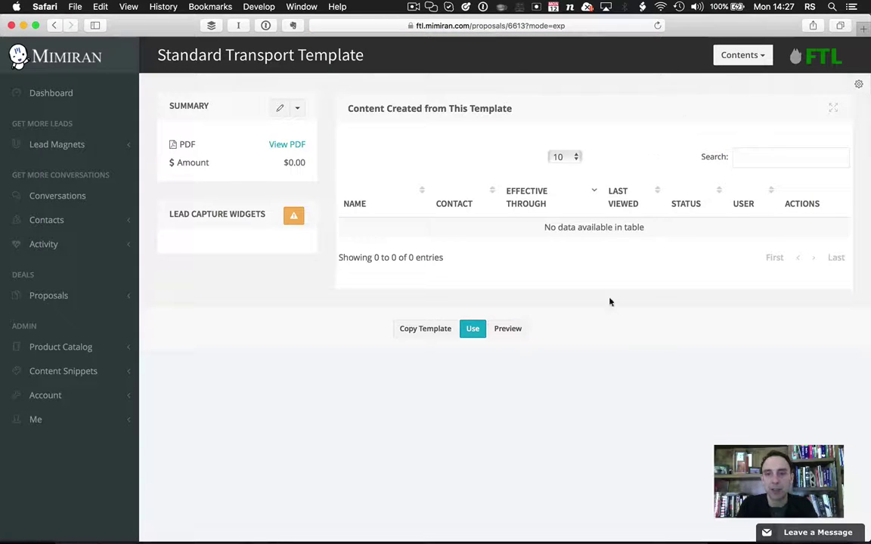
click(472, 329)
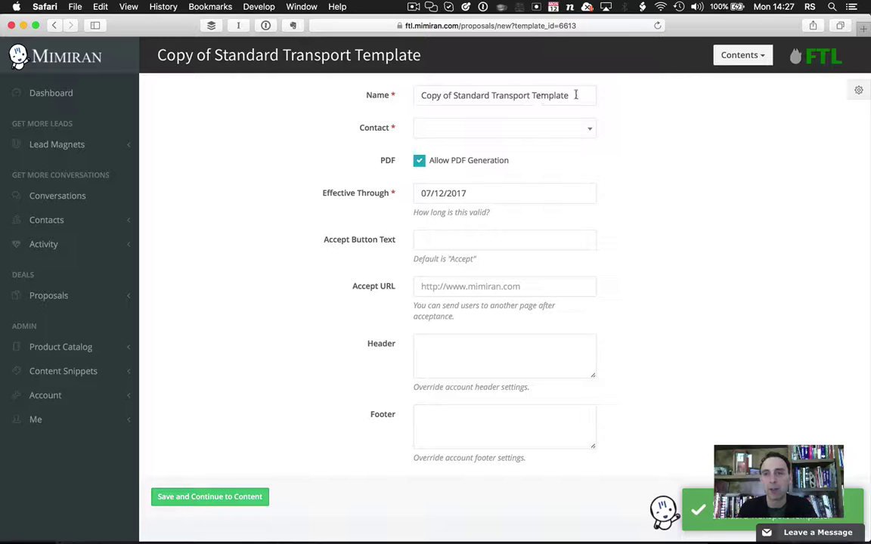
drag(575, 93, 348, 90)
key(BackSpace)
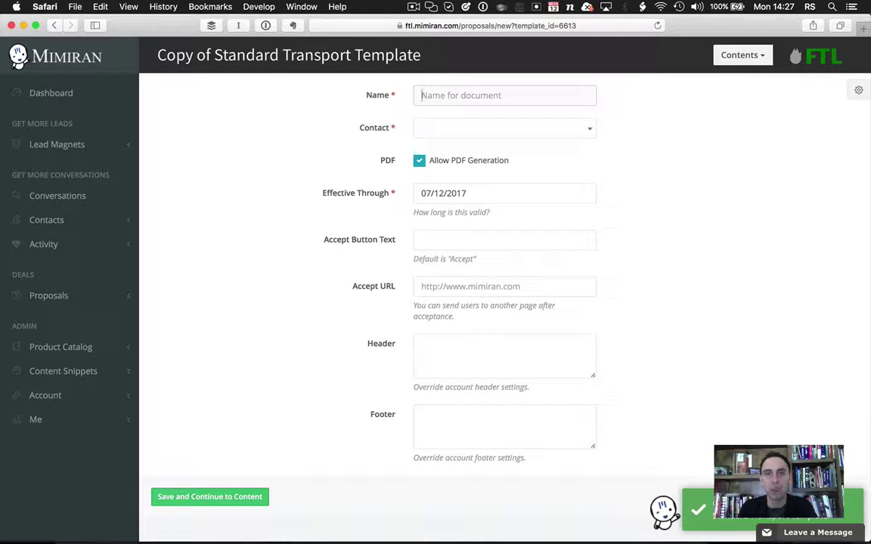
text(Passage to Alderaan)
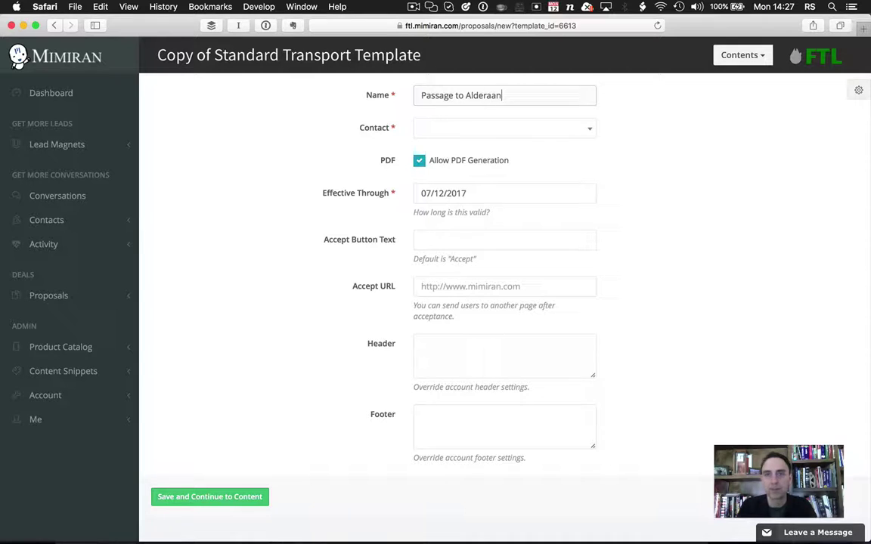
Assign the Jedi Council contact to the proposal, then save the details and continue to its content
click(457, 130)
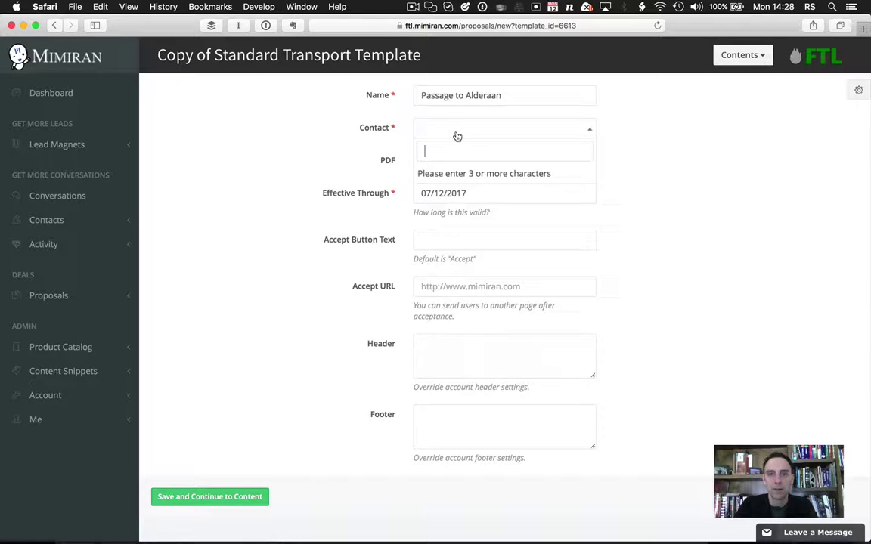
text(Obi)
click(469, 193)
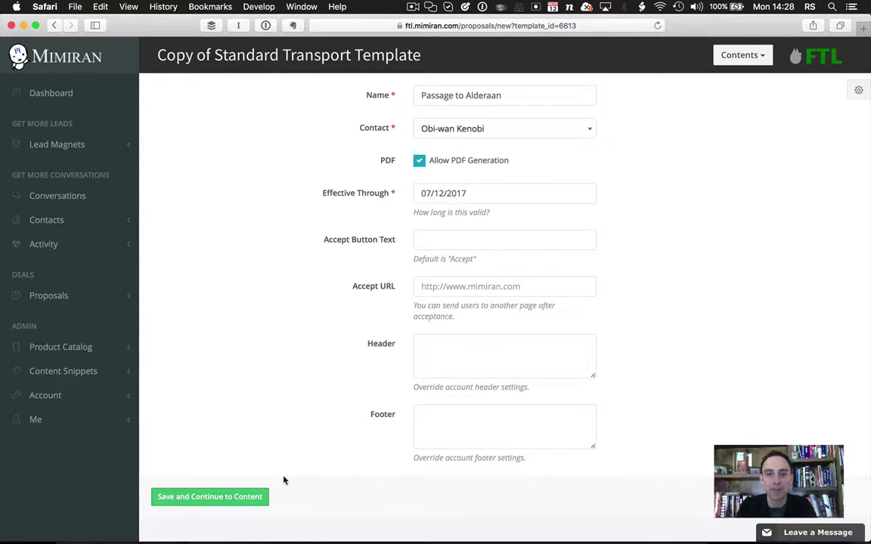
click(225, 500)
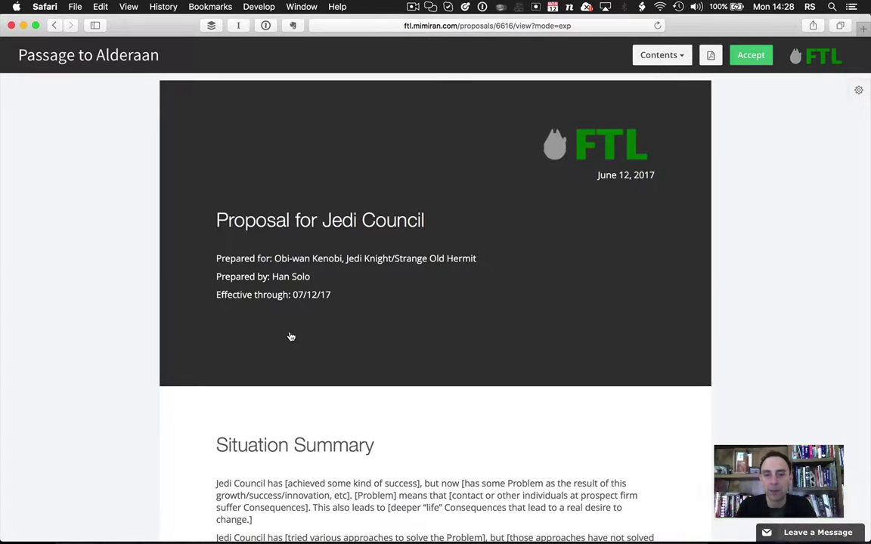
Open the Situation Summary section for editing and filter the proposal's notes by "C:"
scroll(290, 336, down, 5)
scroll(289, 336, down, 2)
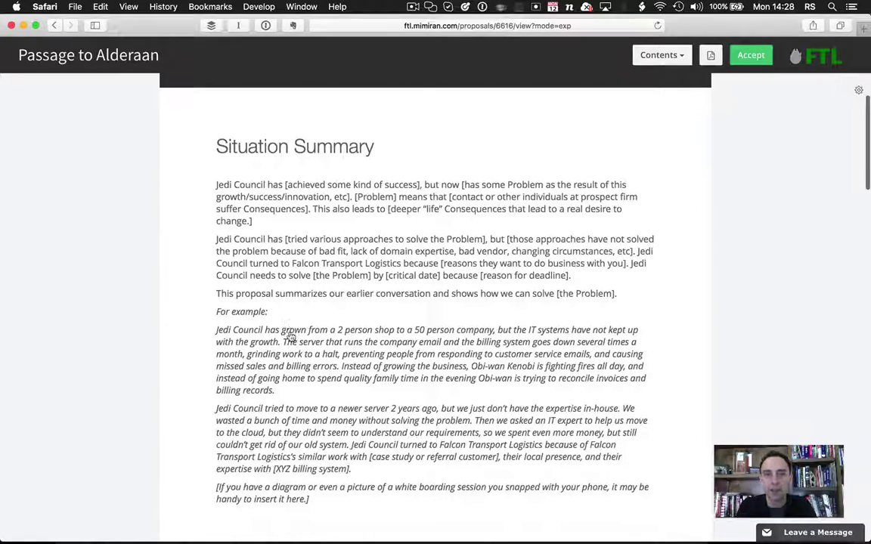
double_click(318, 198)
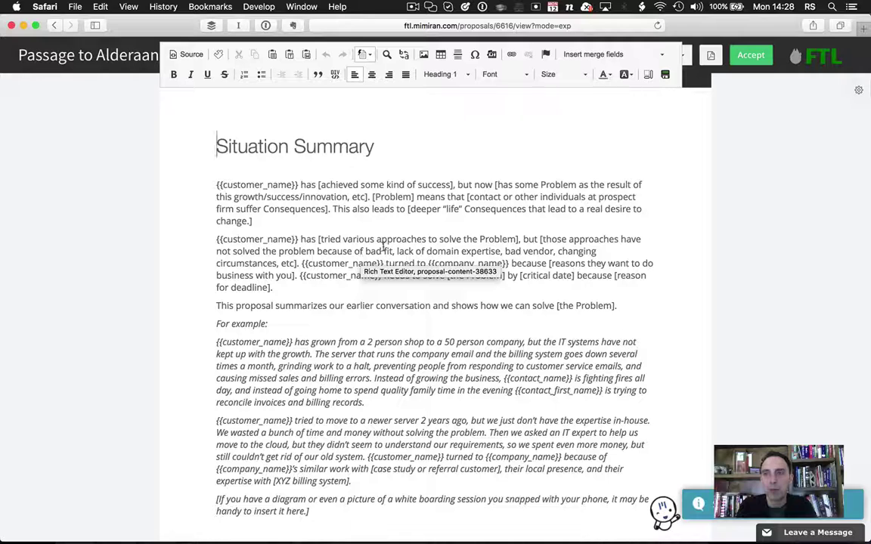
click(856, 90)
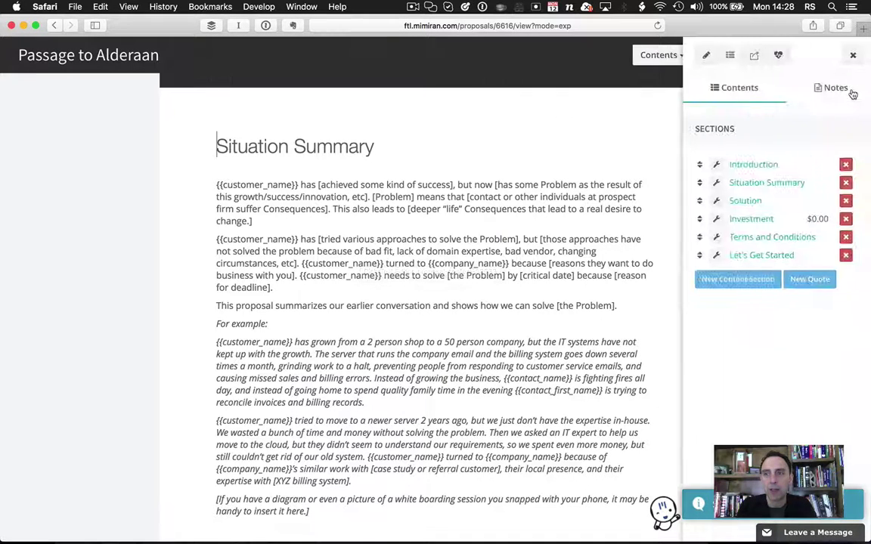
click(828, 89)
click(707, 136)
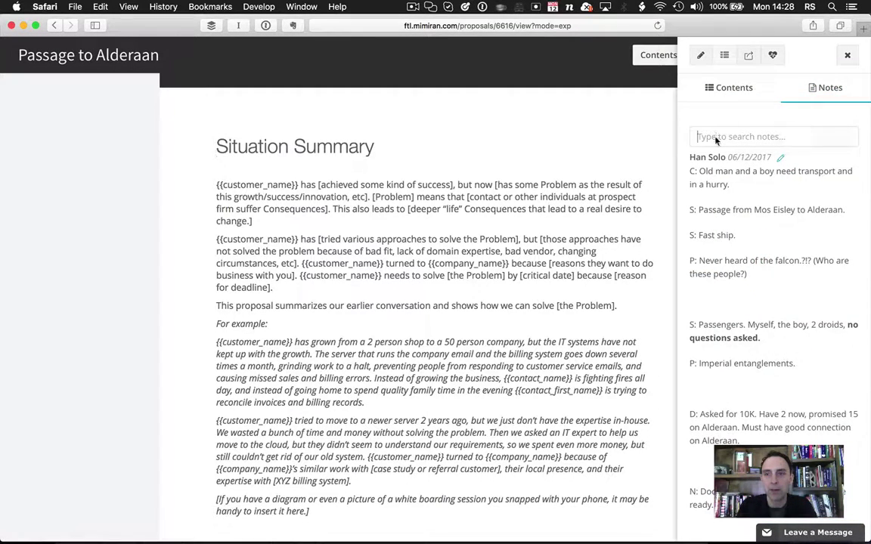
text(C:)
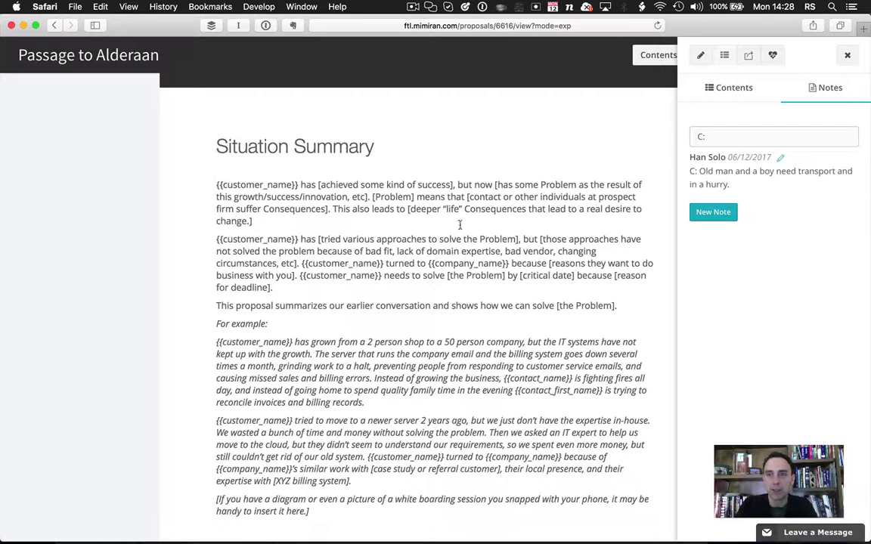
Replace all Situation Summary body text with "Contact and farm boy need immediate transportation to Alderaan for themselves and 2 droids."
click(460, 224)
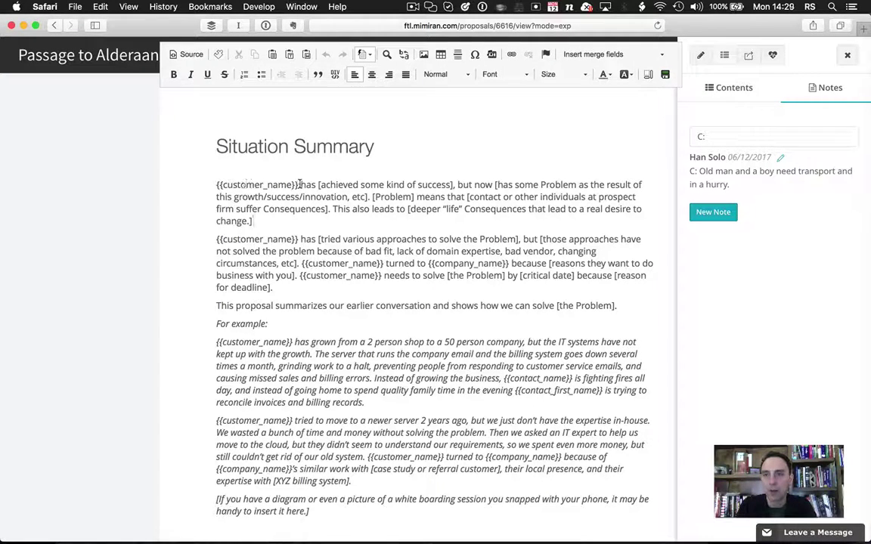
drag(216, 184, 310, 511)
key(BackSpace)
text(Contact and)
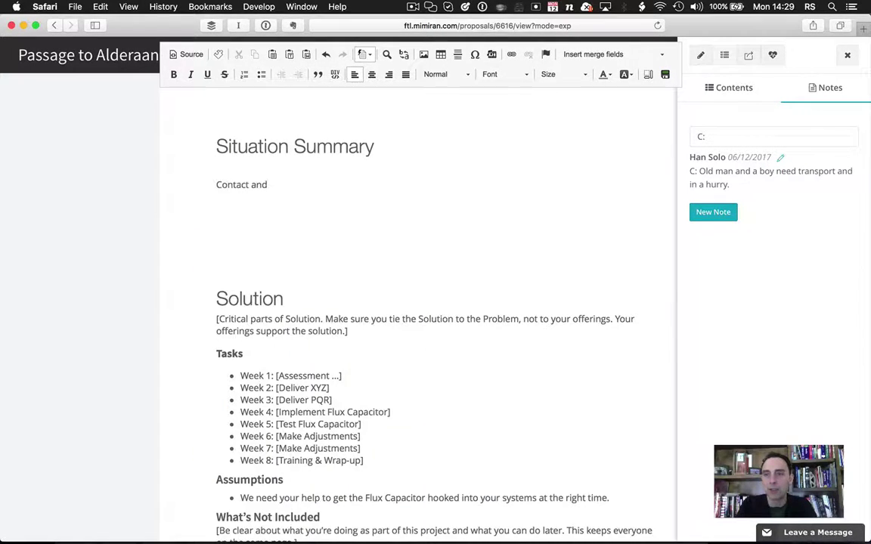
text( farm boy need immediate transpor)
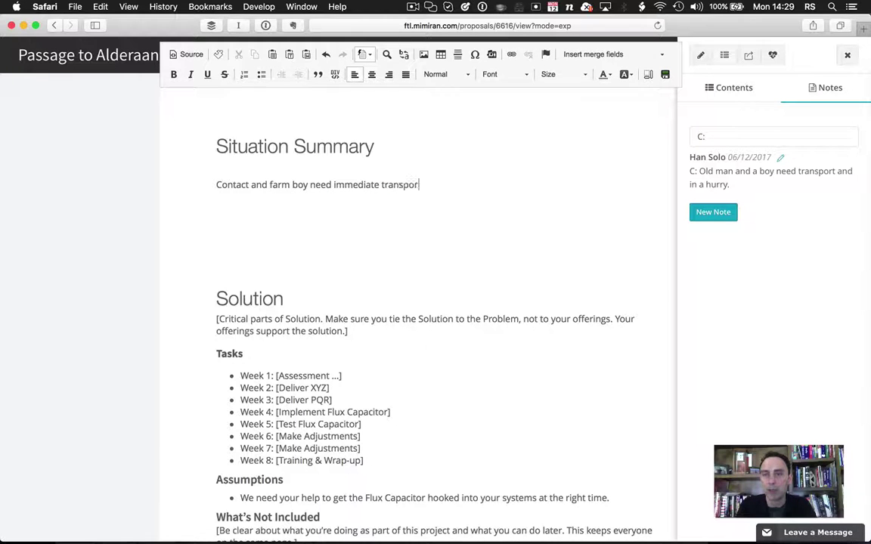
text(tation to Alaeraan for themselves and 2 droids.)
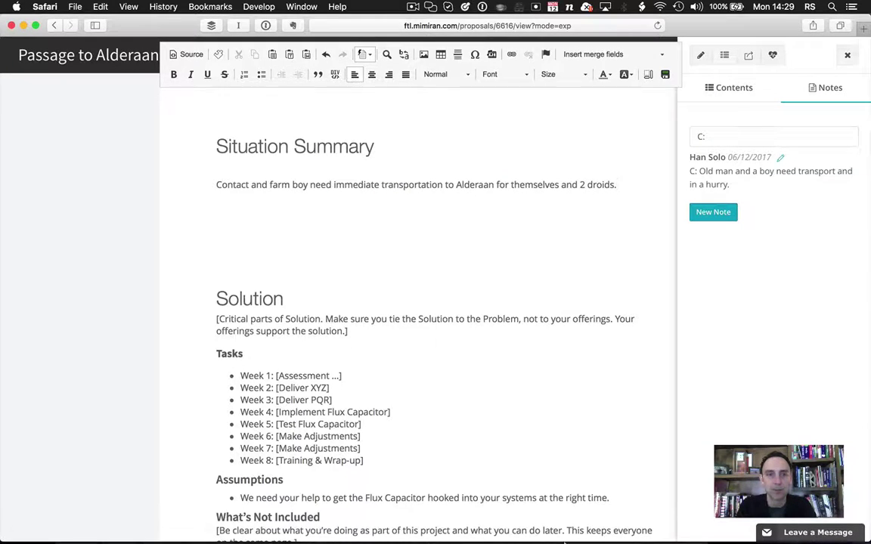
Add a second Situation Summary paragraph reading "Need to avoid Imperial Entanglements." and save the section
click(624, 185)
key(Return)
text(Need to avoid Imperial)
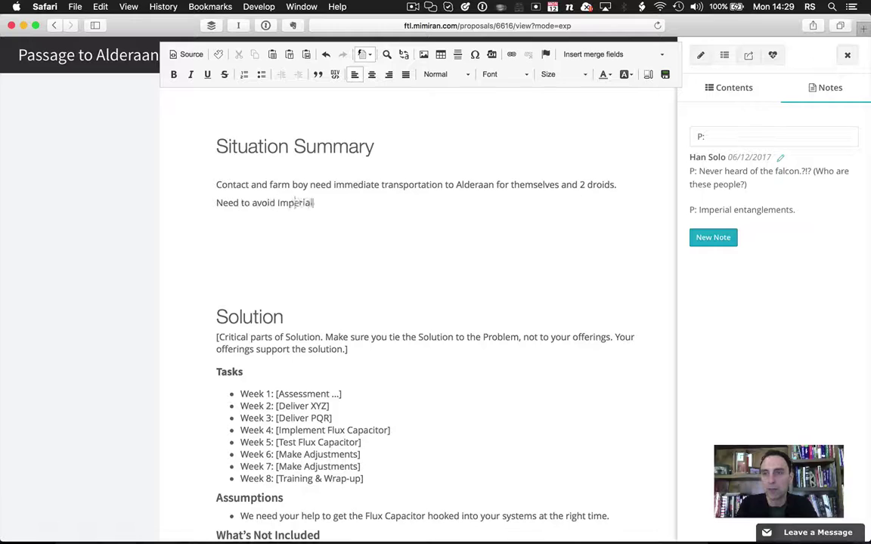
text( Entanglements.)
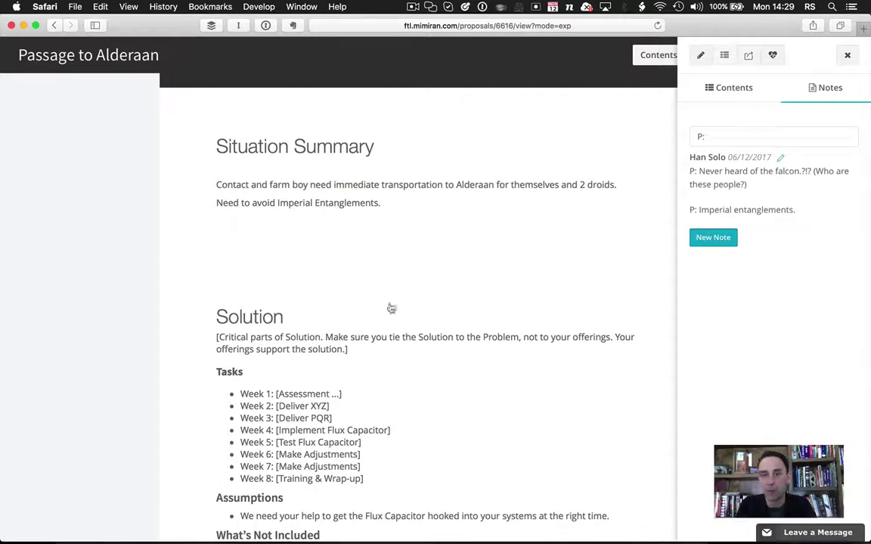
click(666, 76)
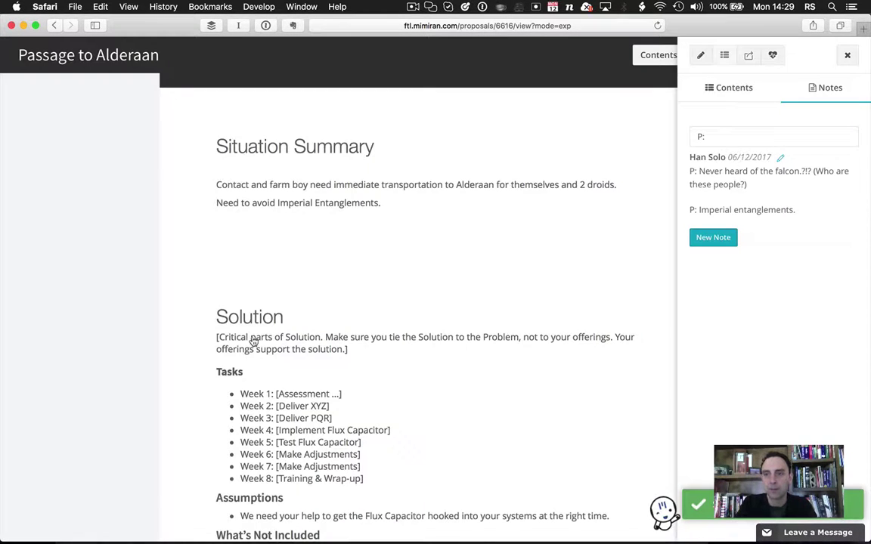
Open the Solution section for editing and filter the proposal's notes by "S:"
click(253, 342)
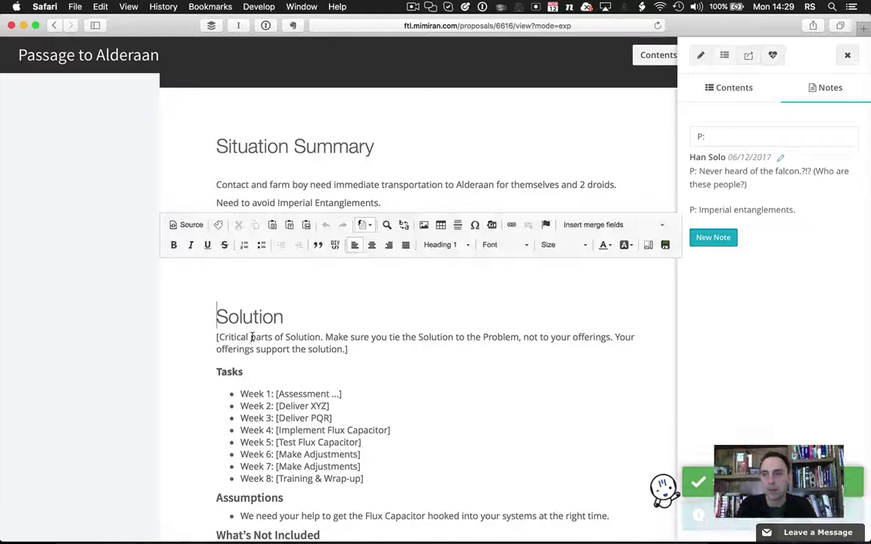
triple_click(706, 136)
text(S:)
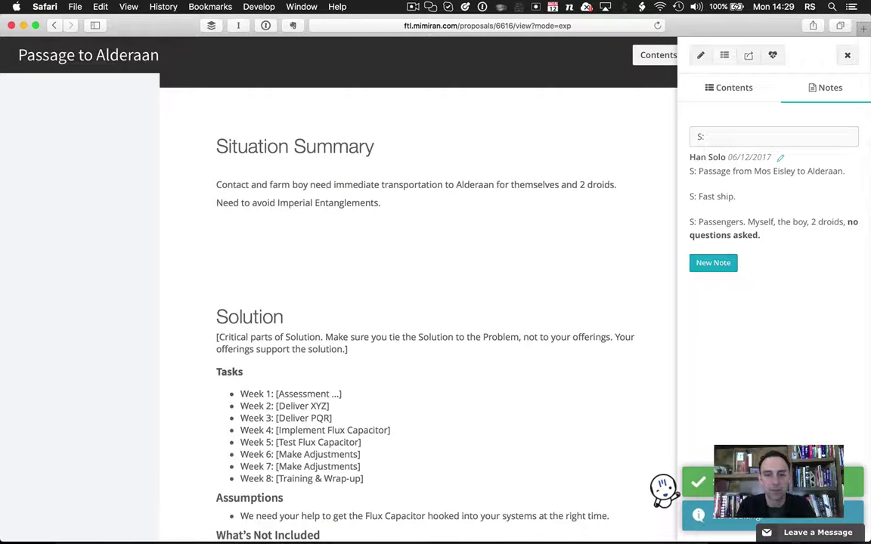
Replace the Solution instructions and Tasks list with "We will provide safe, discrete passage to Alderaan, departing as soon as you are ready."
click(215, 337)
drag(215, 337, 388, 363)
text(We will provide safe, discrete passage to Alderaan, departing as soon as you are ready.)
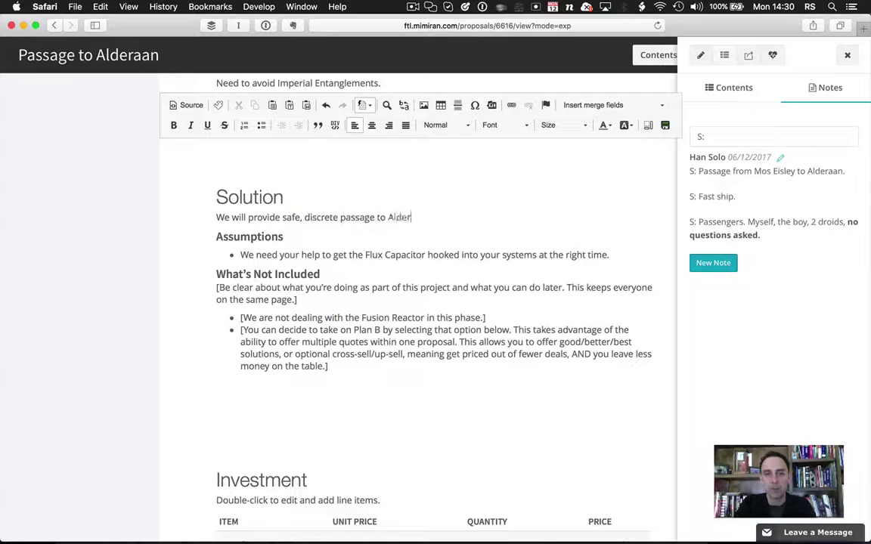
Add two Solution paragraphs: "We provide the fastest ship in the galaxy, able to outrun even Imperial cruisers." and "And, we provide absolute discretion."
key(Return)
text(We provide the fastest ship in the galaxy, able to outrun even Imperial cruisers.)
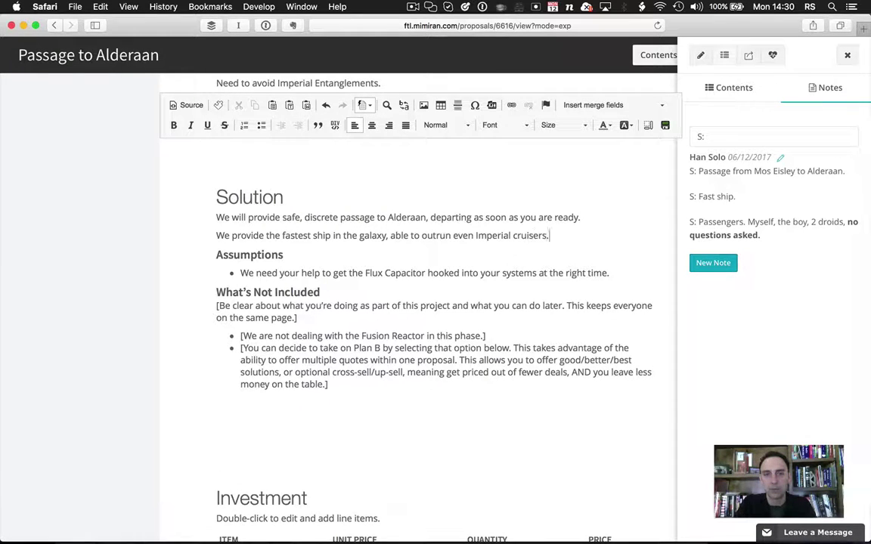
key(Return)
text(And, we provide absolute.)
key(BackSpace)
text(discretion.)
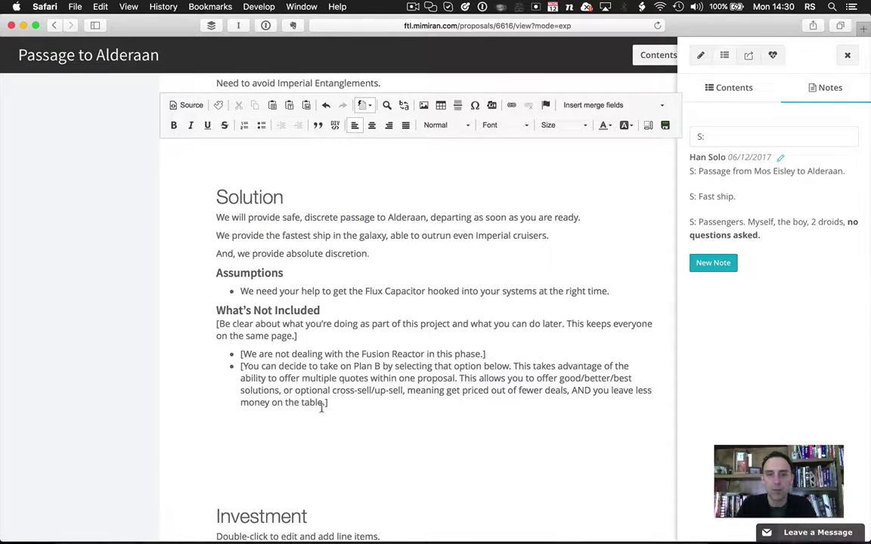
Delete the Assumptions and What's Not Included parts from the Solution section and save it
drag(209, 274, 346, 402)
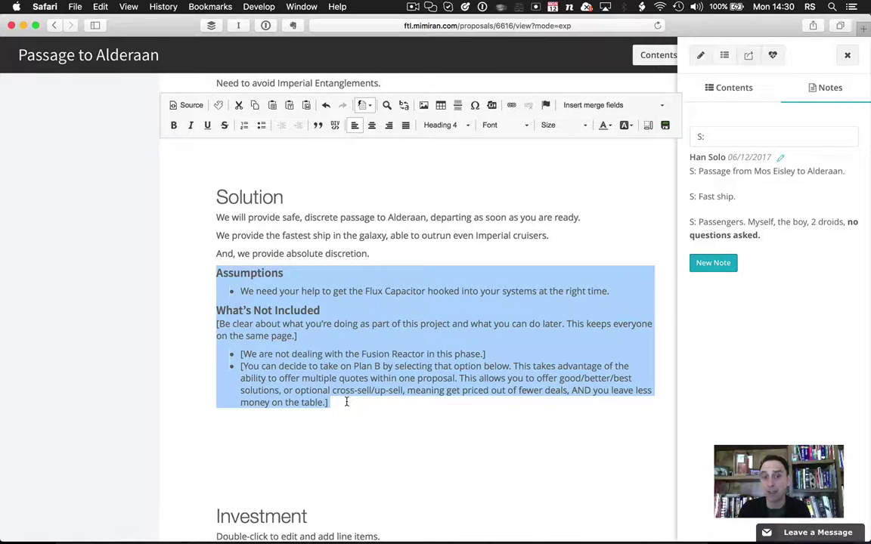
key(BackSpace)
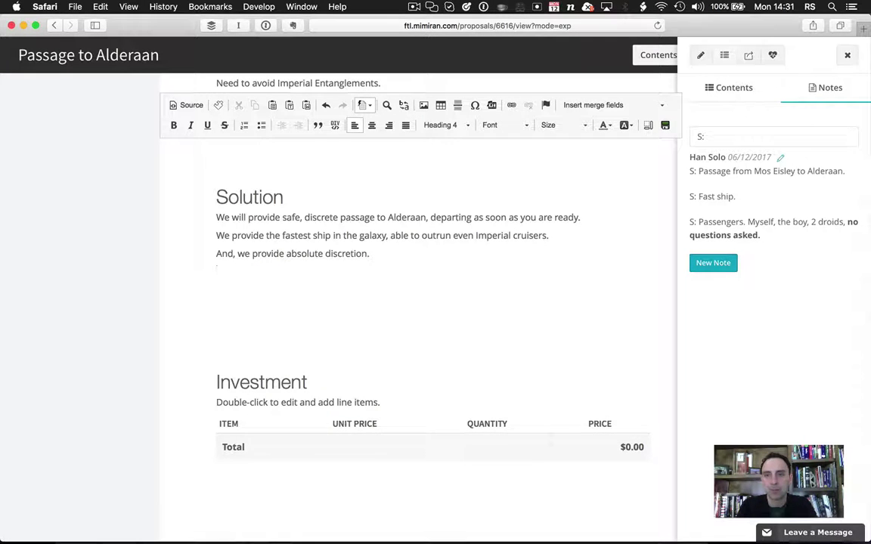
click(664, 125)
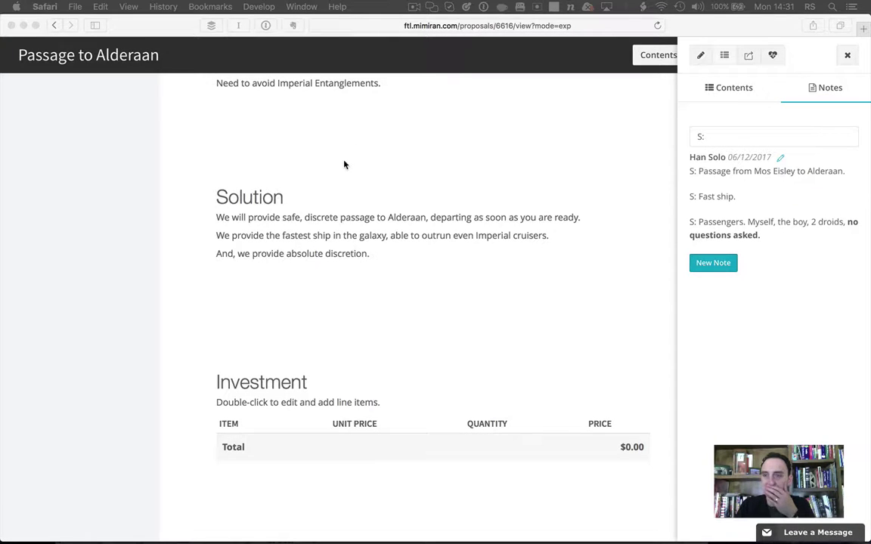
click(313, 347)
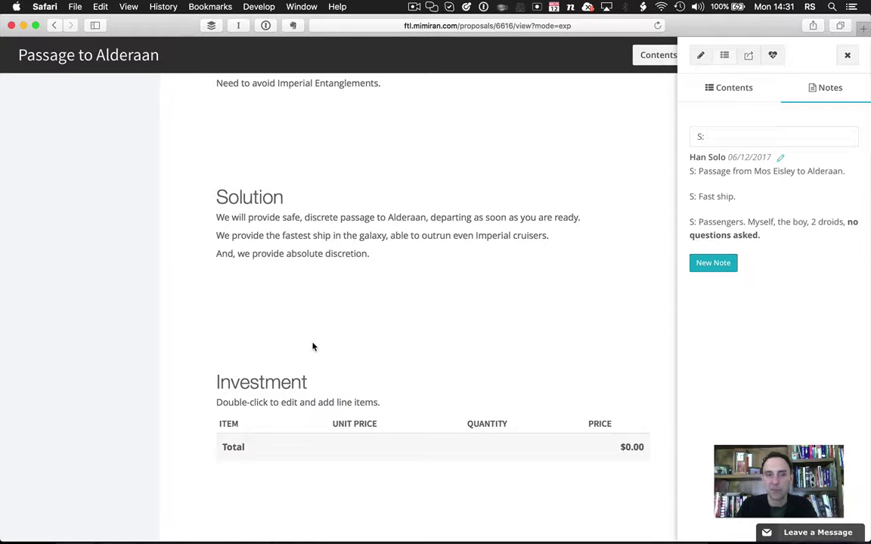
Open the Investment quote for editing and clear its placeholder description
click(743, 90)
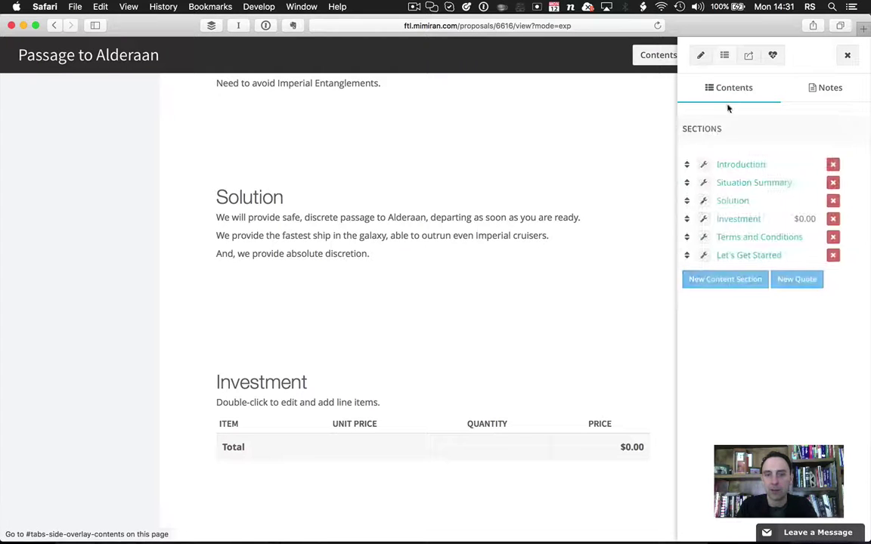
double_click(357, 443)
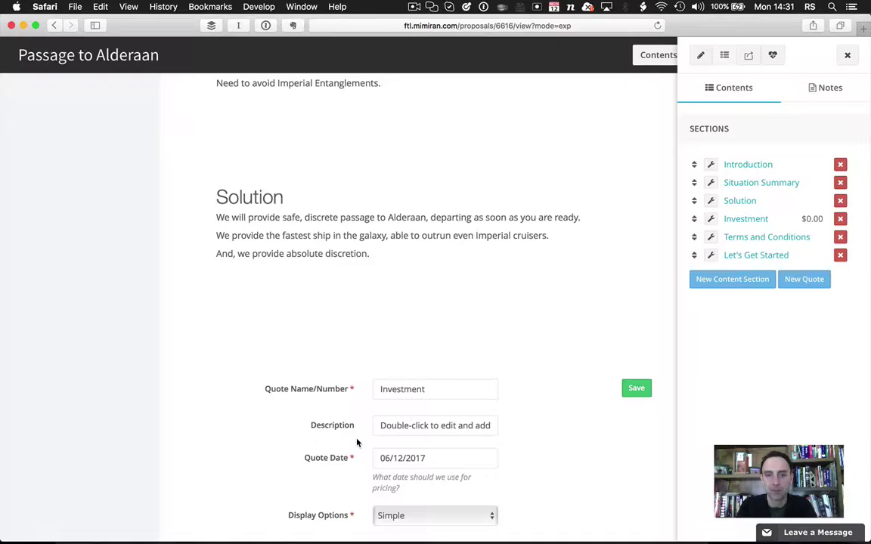
scroll(387, 347, down, 3)
drag(377, 328, 511, 329)
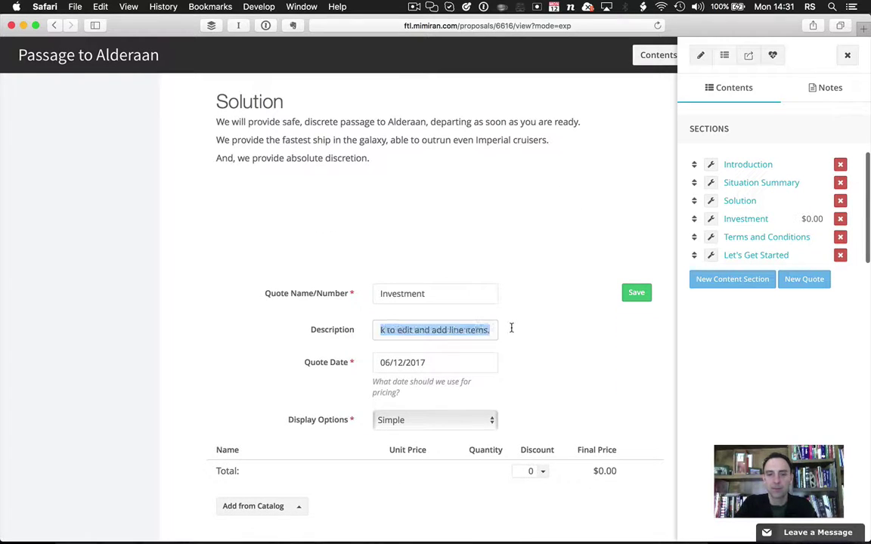
key(BackSpace)
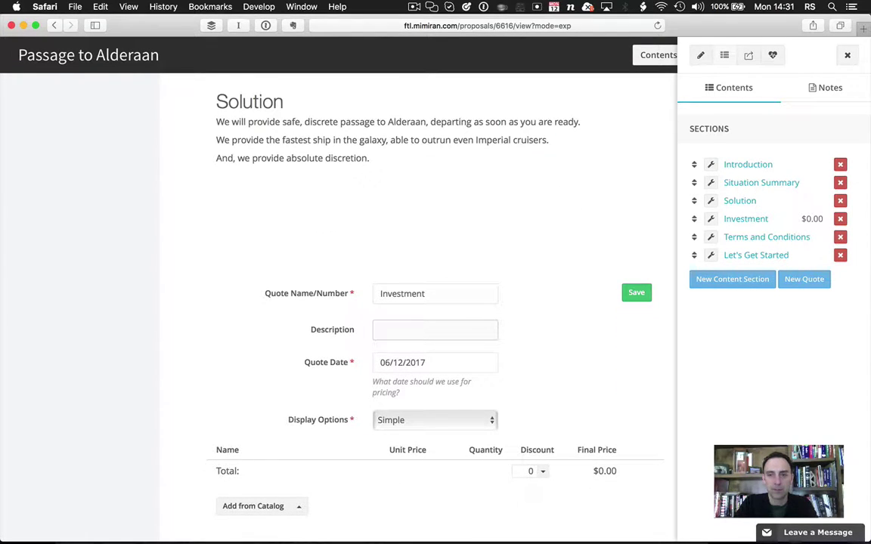
Create a new product line in the Investment quote named "Discrete Passage to Alderaan" with a price of $17,000
scroll(297, 344, down, 3)
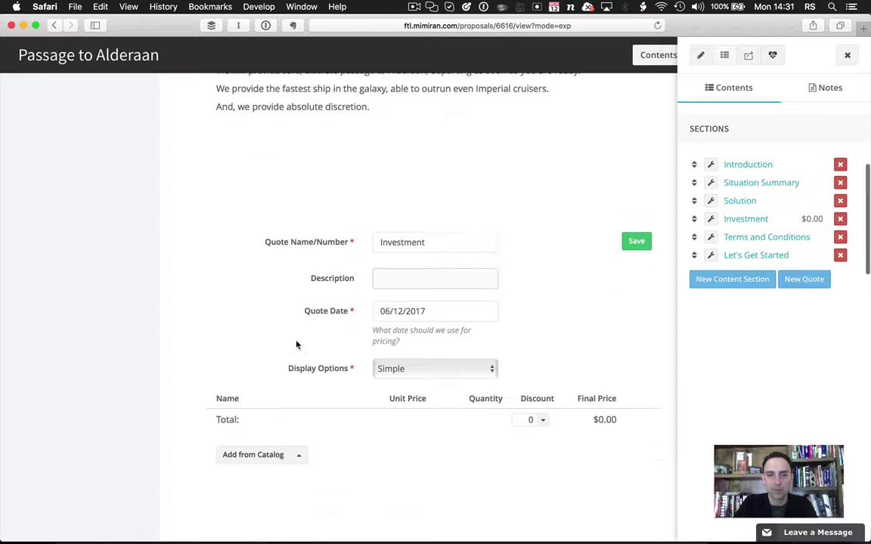
click(298, 424)
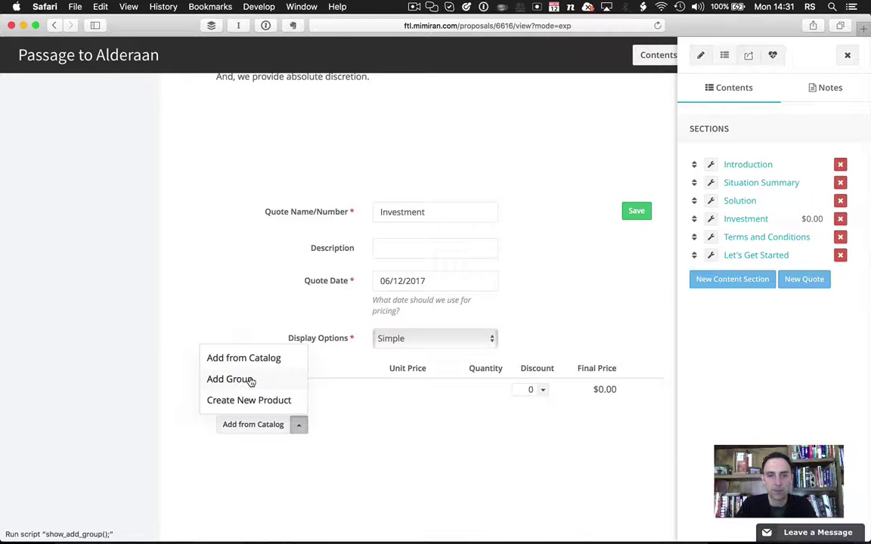
click(260, 400)
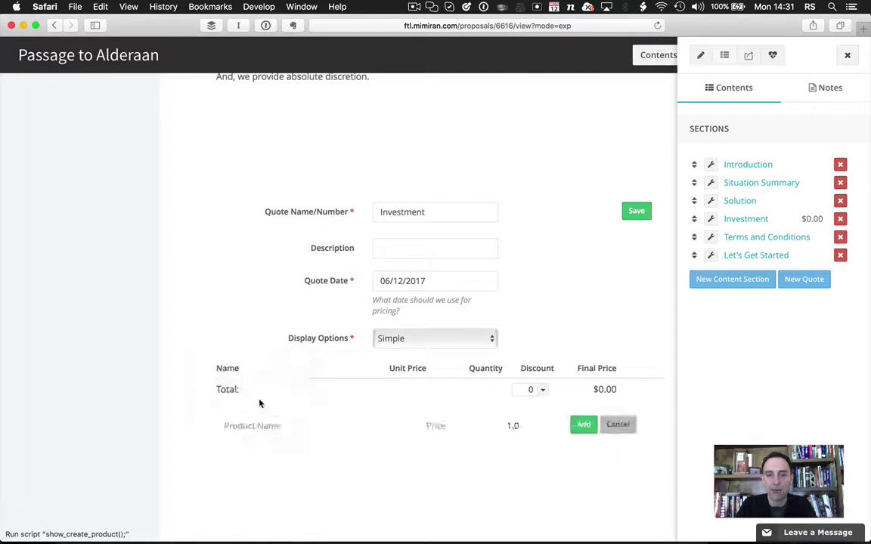
text(Discrete)
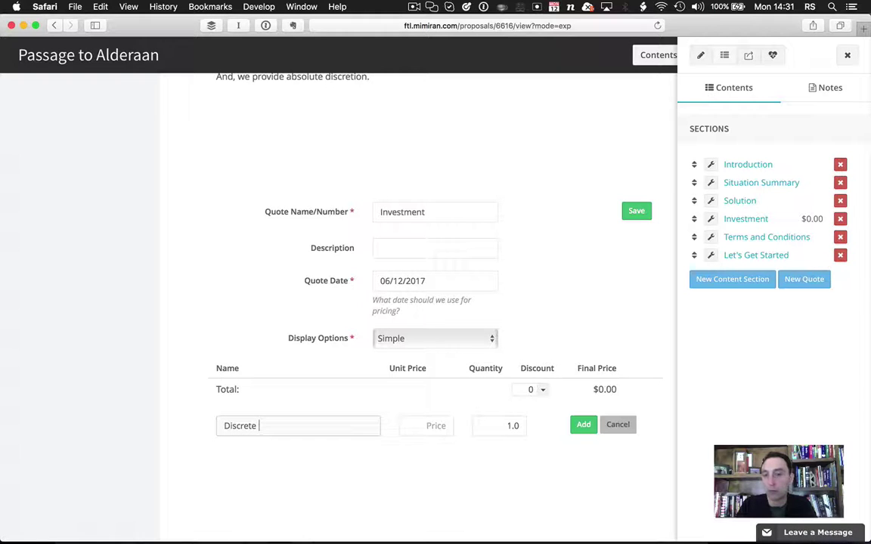
text( Passage to Alder)
text(aan)
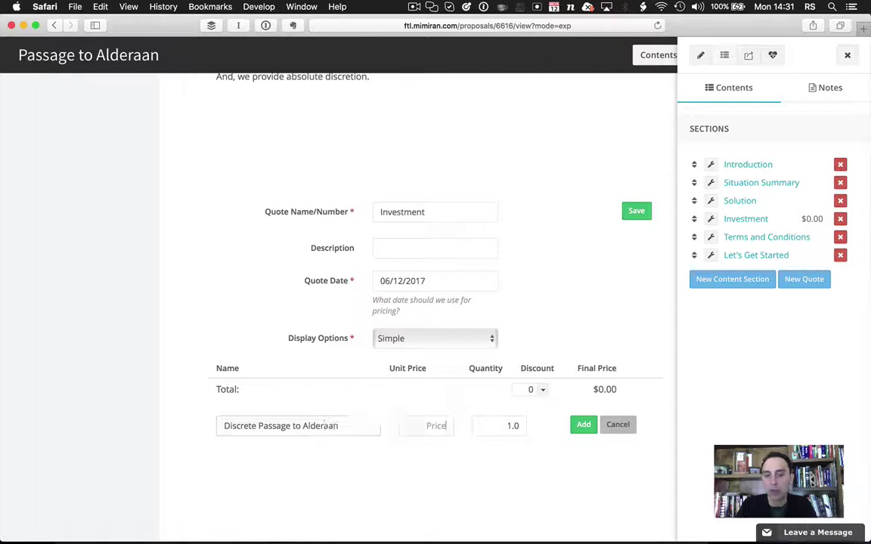
key(Tab)
text(17)
click(581, 424)
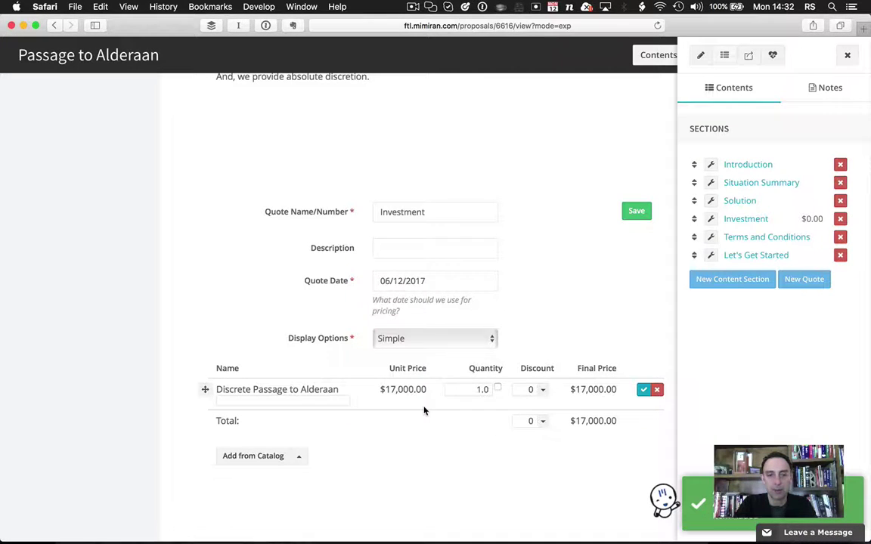
Describe the passage line item as "2 Passengers, 2 Droids, No questions asked" and save the Investment quote
click(270, 401)
text(2 Passengers, 2 Dr)
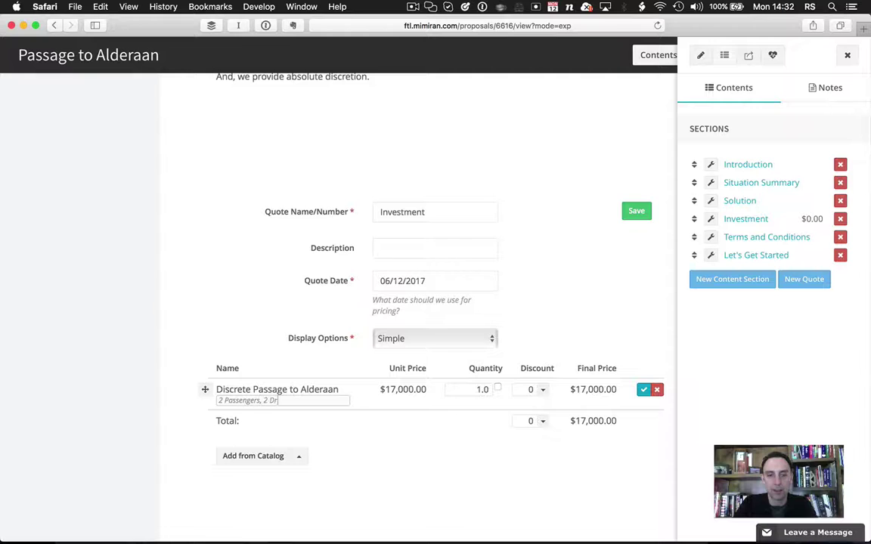
text(oids, No questions asked)
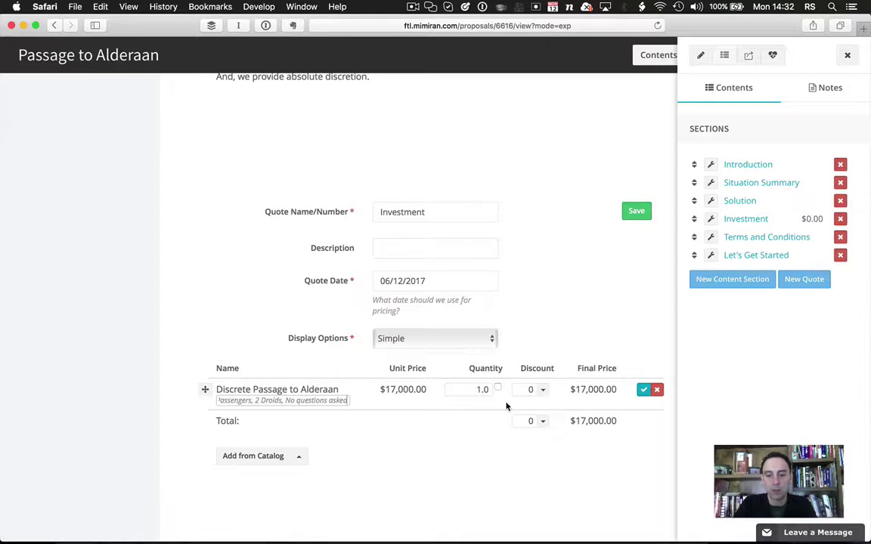
click(644, 392)
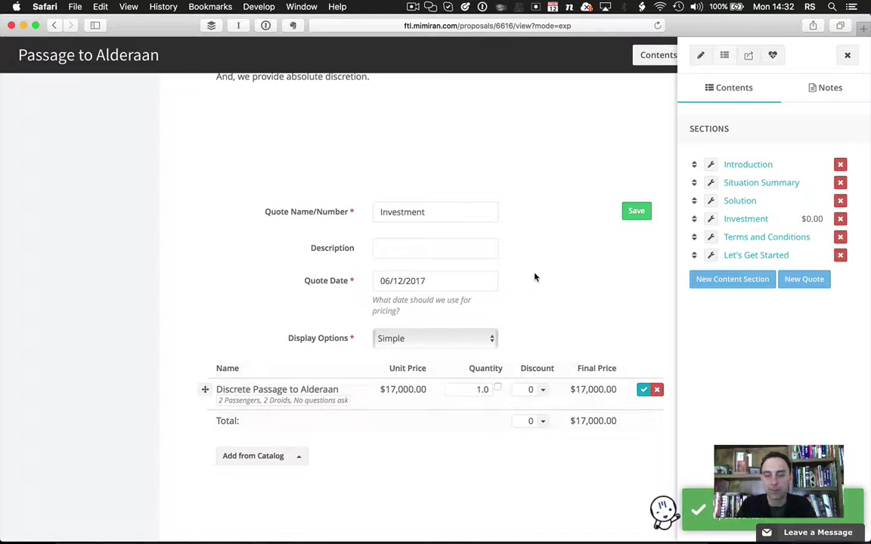
click(637, 212)
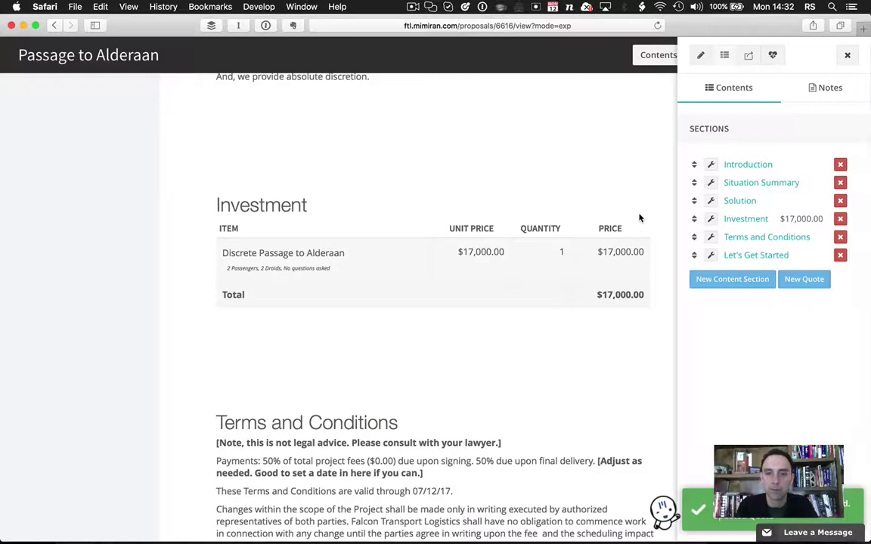
Replace the Terms and Conditions legal note and payment paragraph with "2,000 credits due before departure, 15,000 upon arrival on Alderaan." and save the section
scroll(472, 314, down, 4)
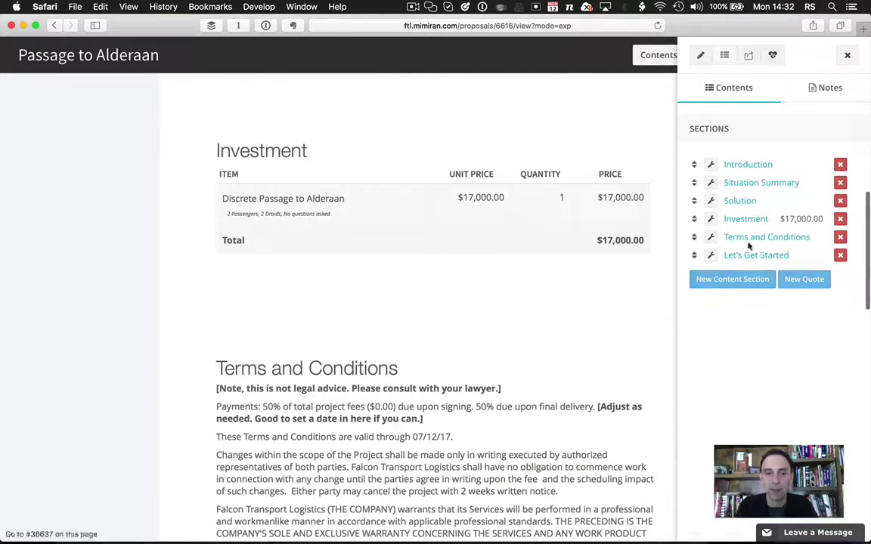
scroll(441, 403, down, 3)
click(340, 270)
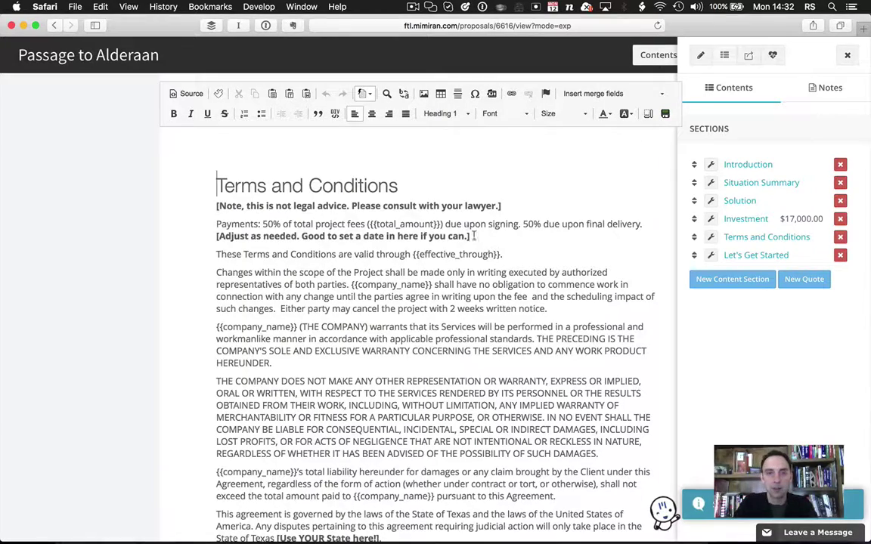
drag(469, 236, 177, 206)
key(BackSpace)
text(2,000)
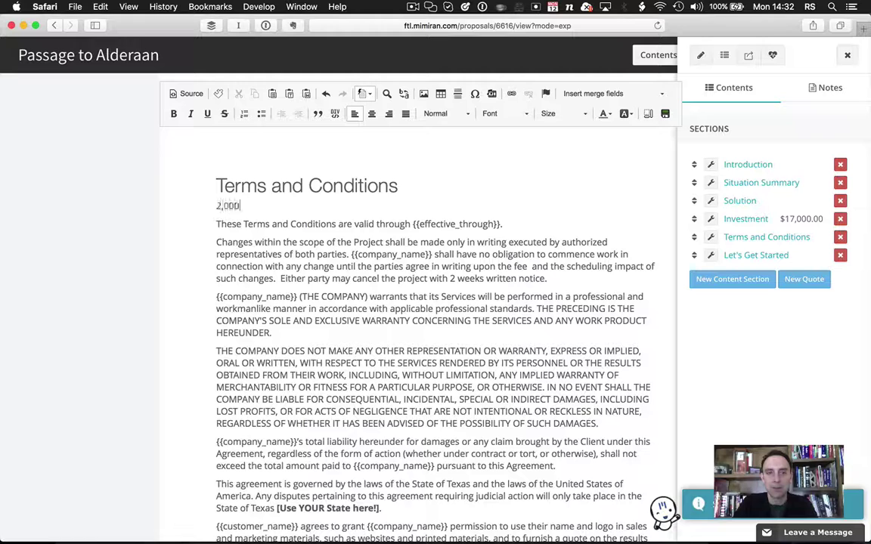
text( credits due )
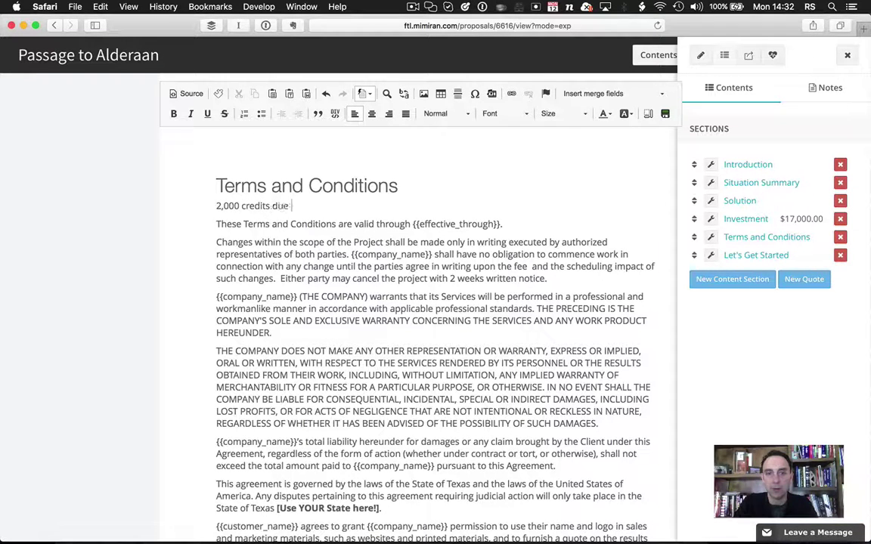
text(before depart)
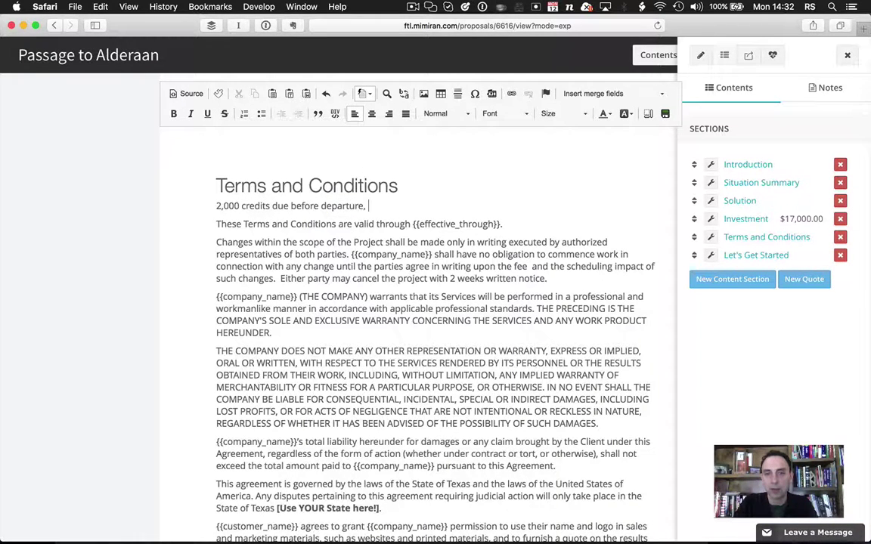
text(ure, 15,000 upon ar)
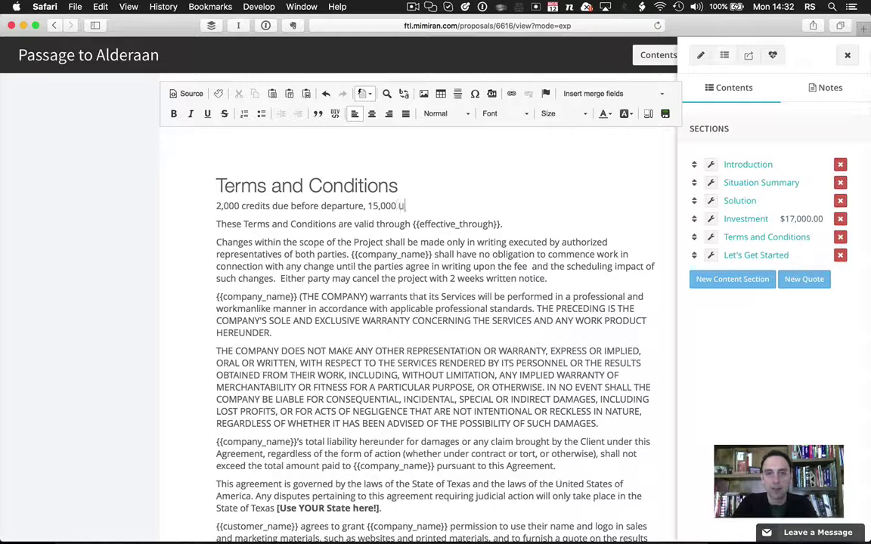
text(rival on Alderaan.)
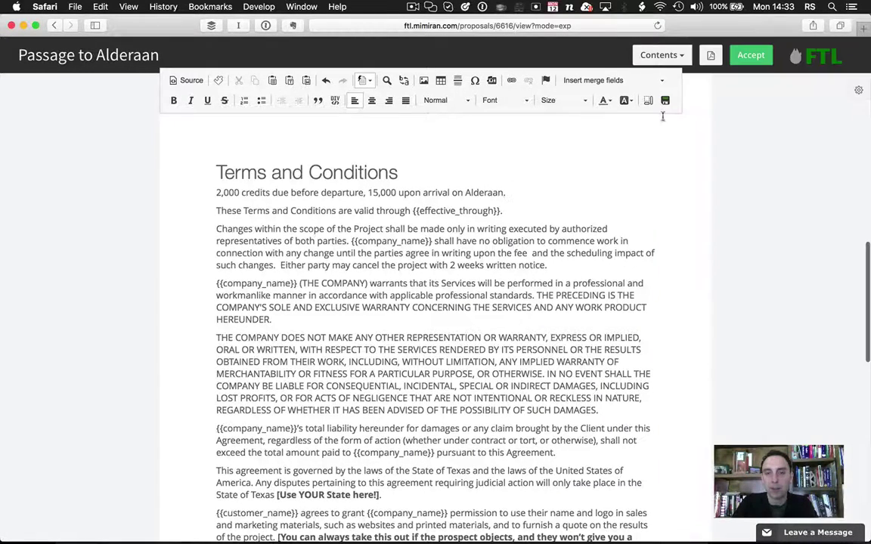
click(669, 108)
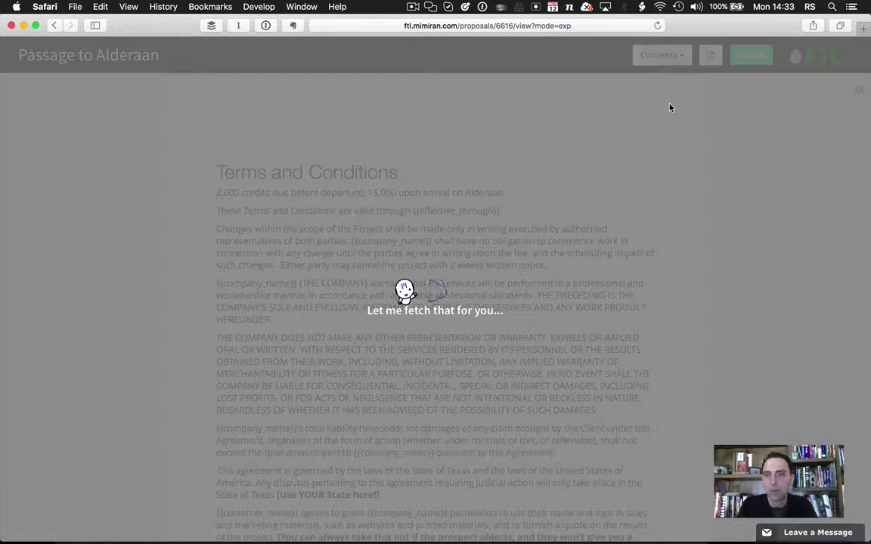
Prepare the finished proposal for sending and email its link to the contact through Mimiran with the default subject and message
scroll(579, 296, down, 10)
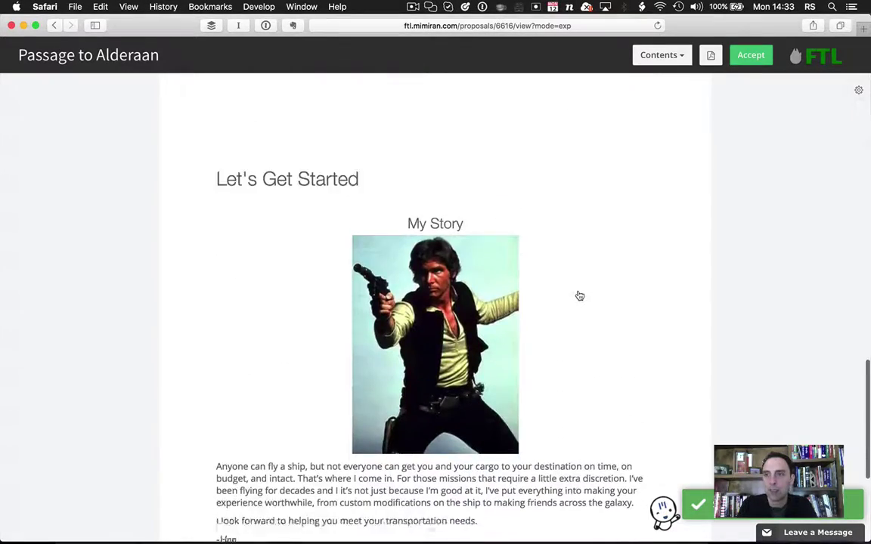
click(860, 91)
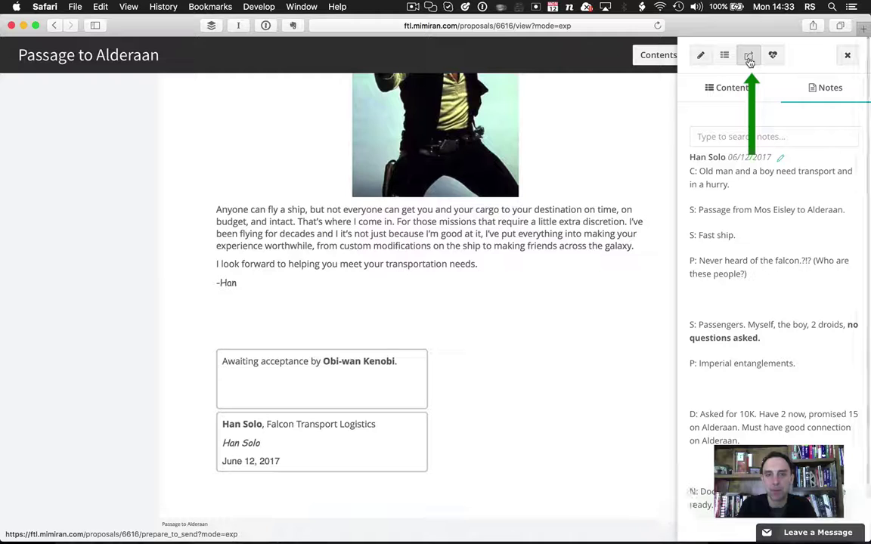
click(748, 59)
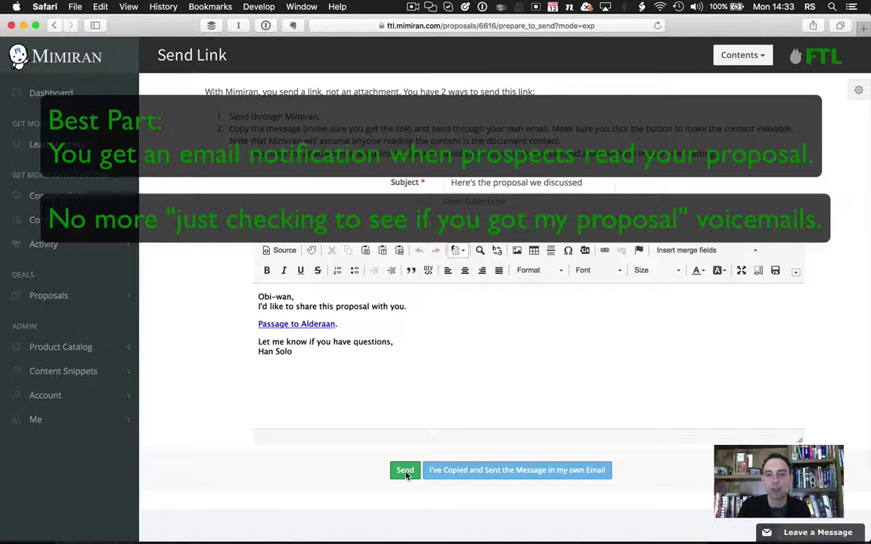
click(405, 470)
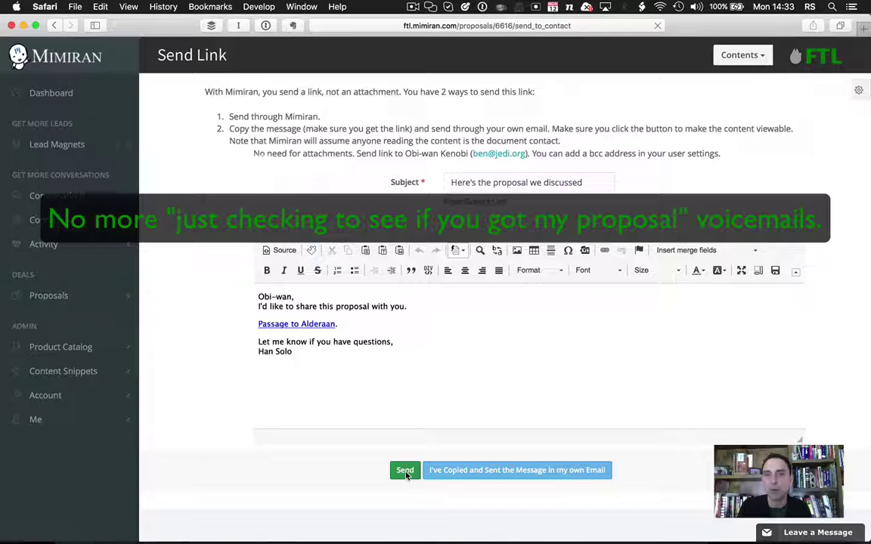